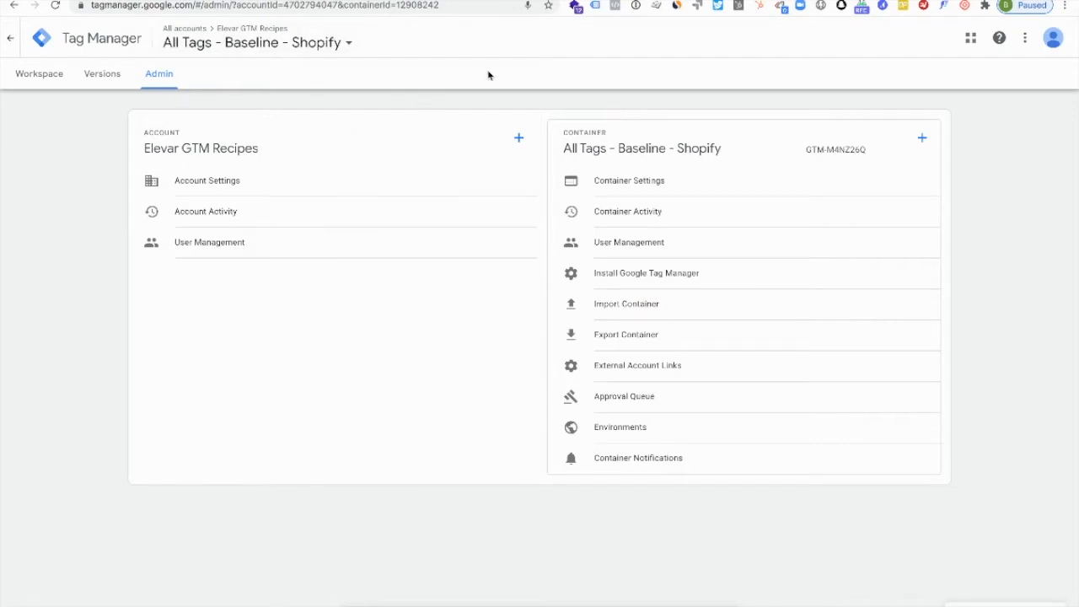
# - Create a container named New SS Container in the Elevar GTM Recipes account with Server as the target platform
pyautogui.click(923, 139)
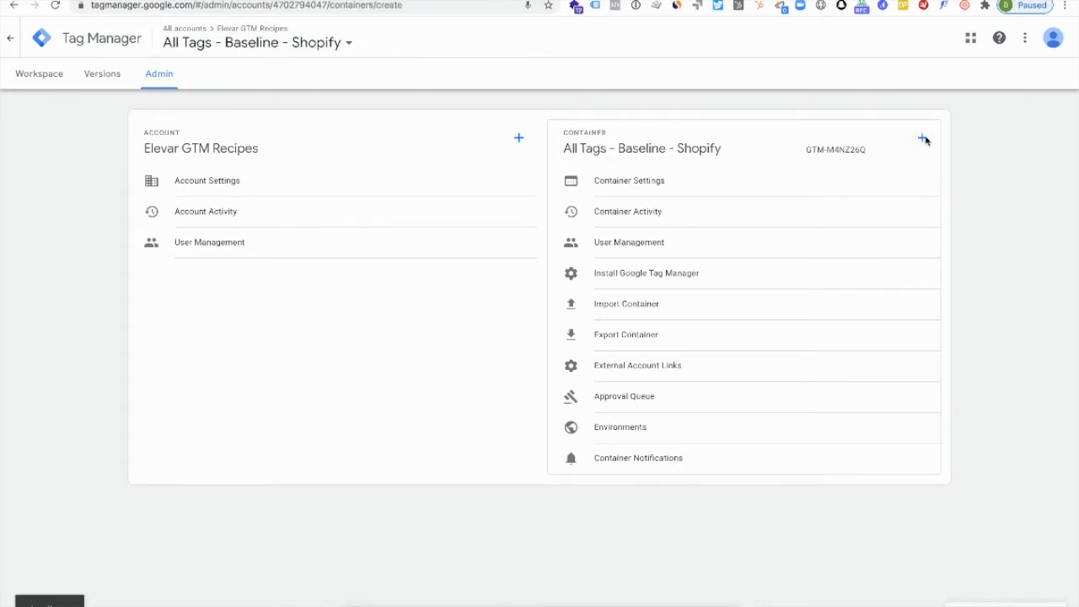
pyautogui.click(222, 179)
pyautogui.write('New SS Container')
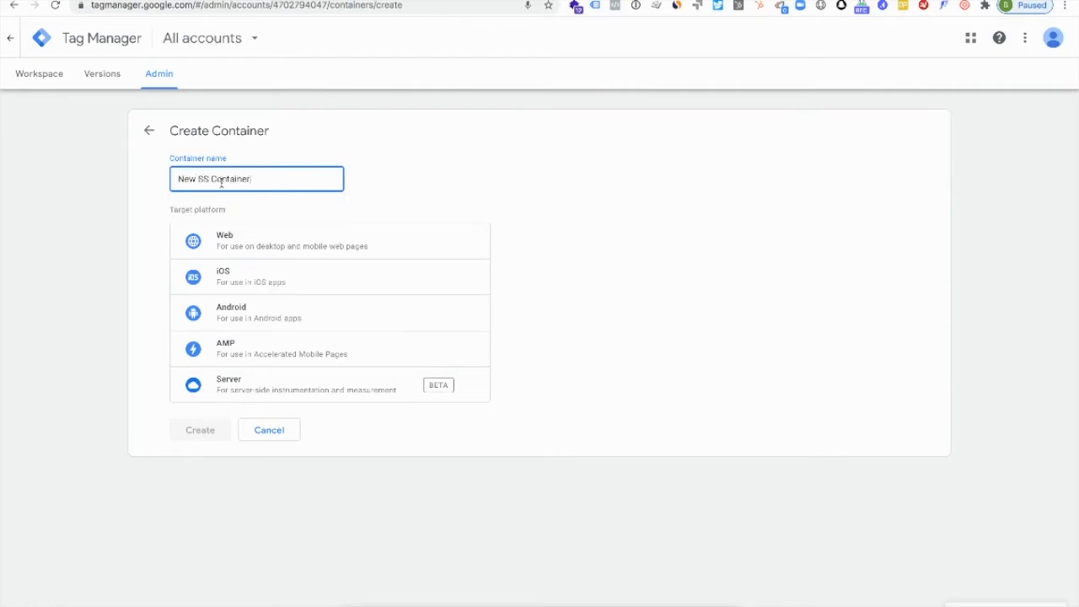
pyautogui.click(245, 388)
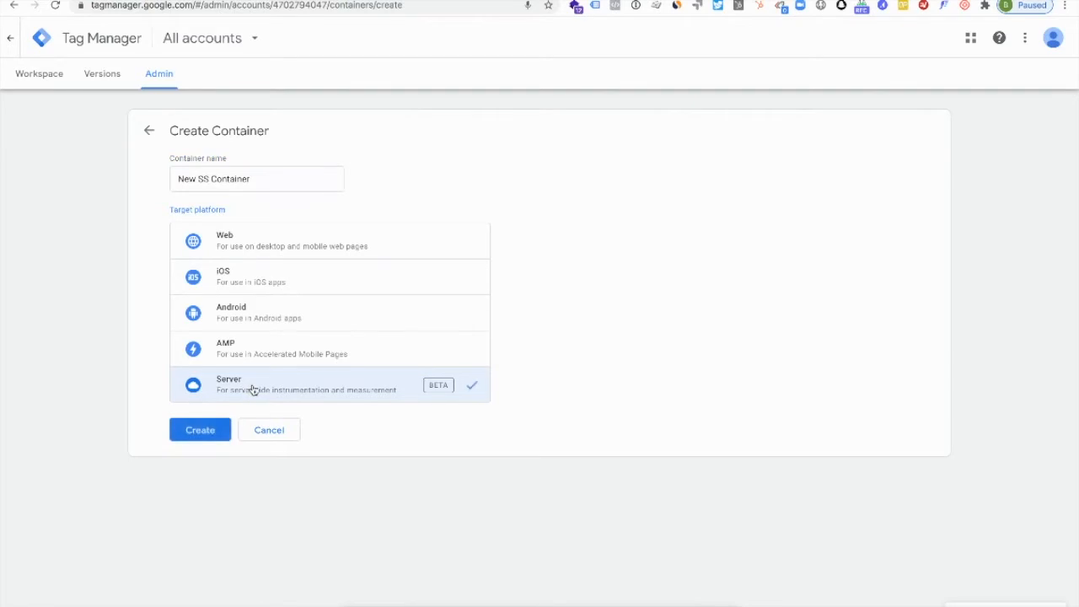
pyautogui.click(221, 431)
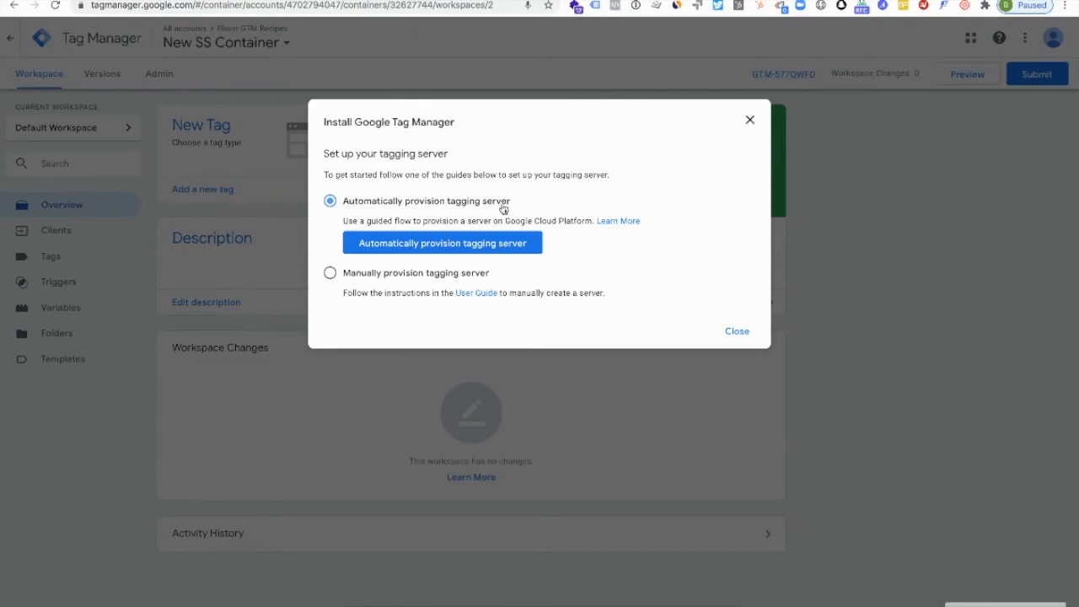
# - Automatically provision a tagging server for the container using the billing account for getelevar.com
pyautogui.click(412, 251)
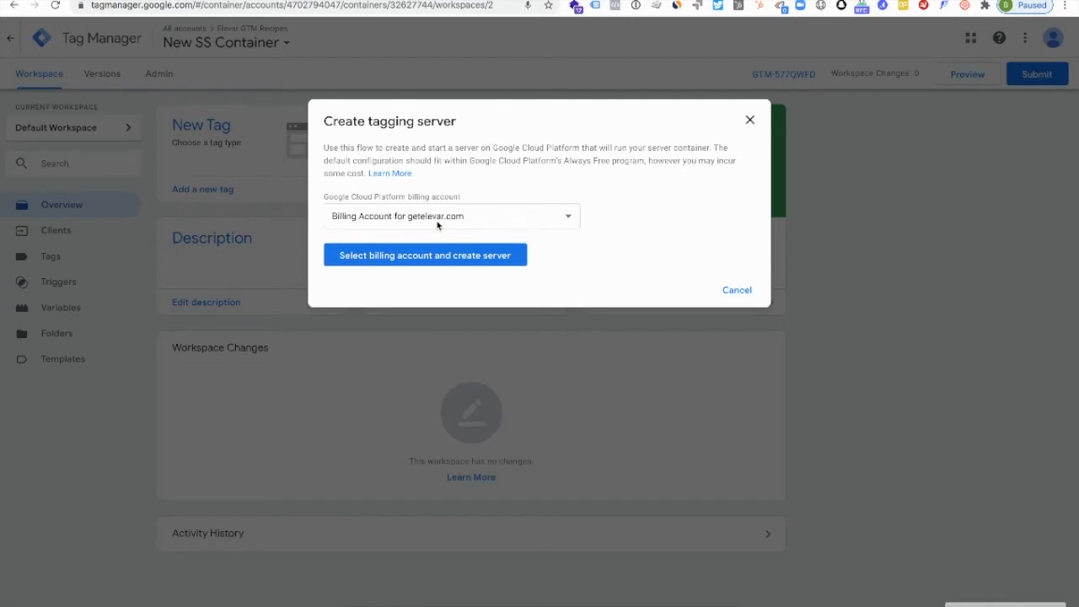
pyautogui.click(438, 221)
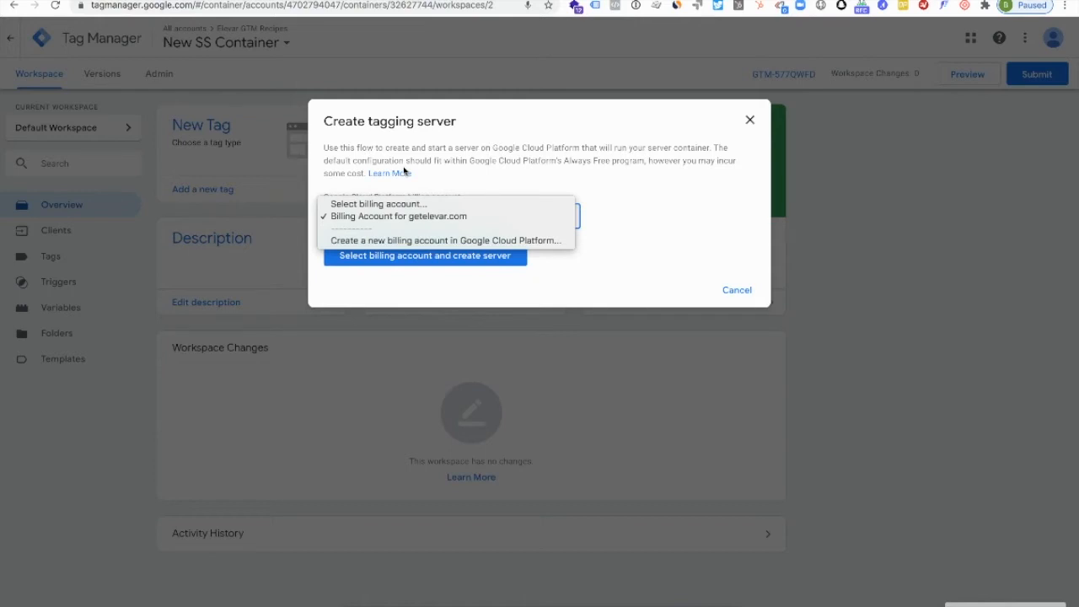
pyautogui.click(415, 221)
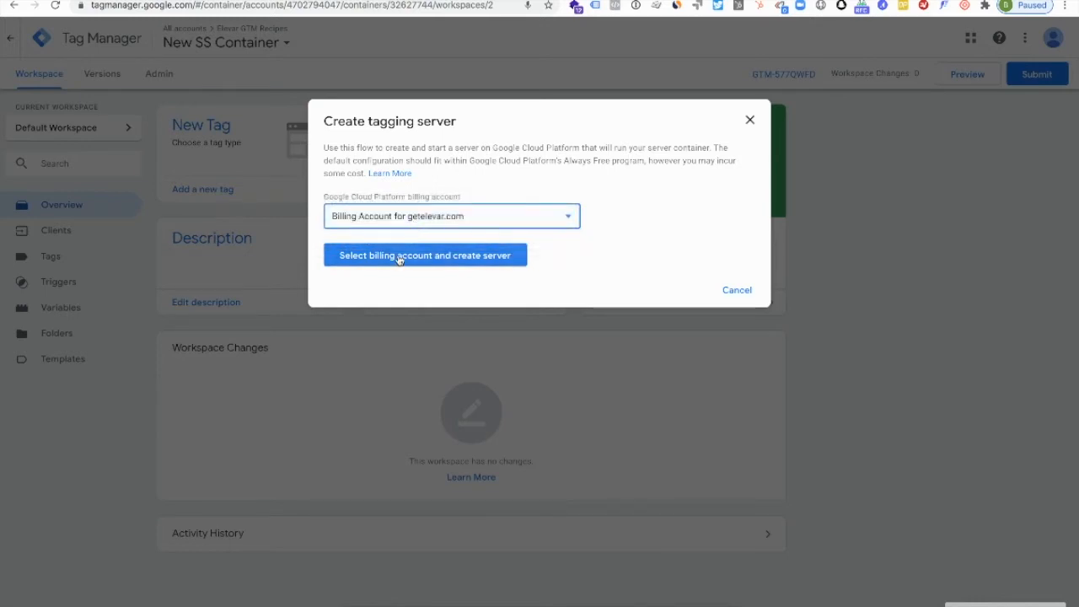
pyautogui.click(399, 259)
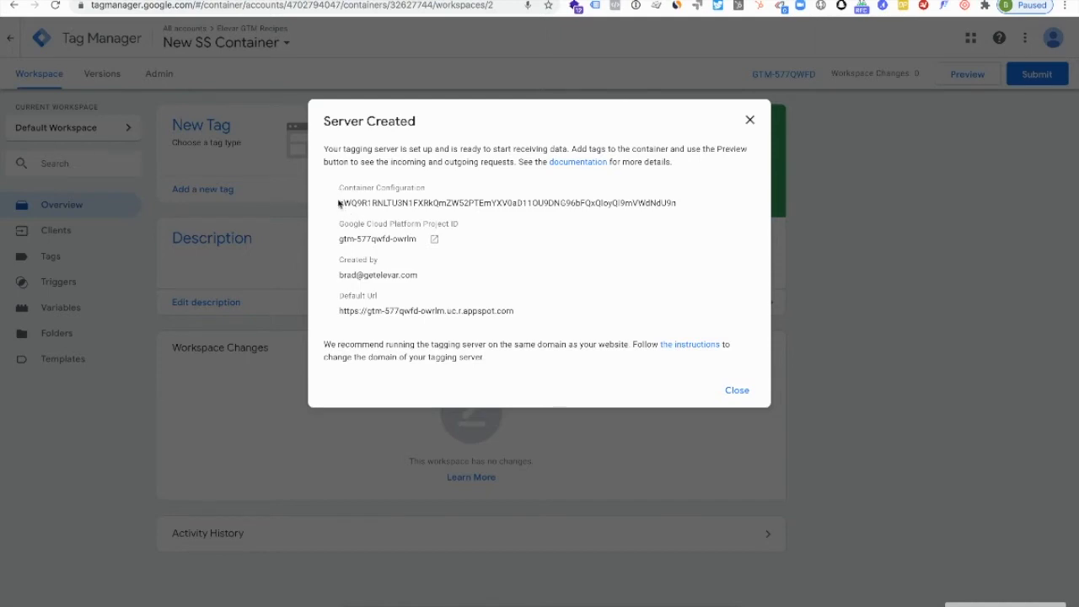
# - Examine the default URL in the created server's details and close them
pyautogui.tripleClick(381, 314)
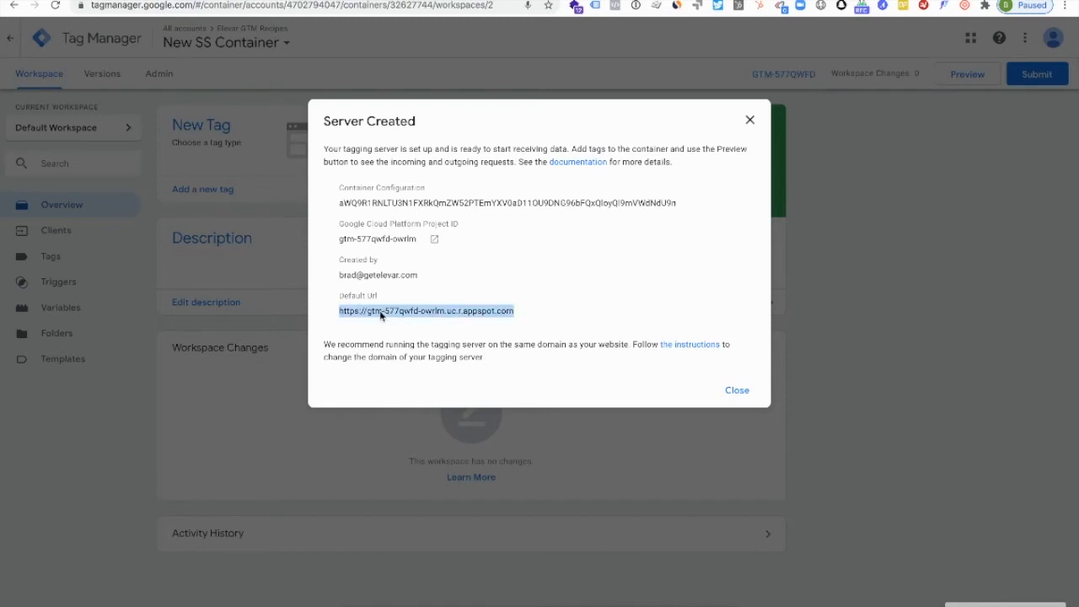
pyautogui.click(369, 310)
pyautogui.moveTo(340, 311); pyautogui.dragTo(513, 317)
pyautogui.click(729, 390)
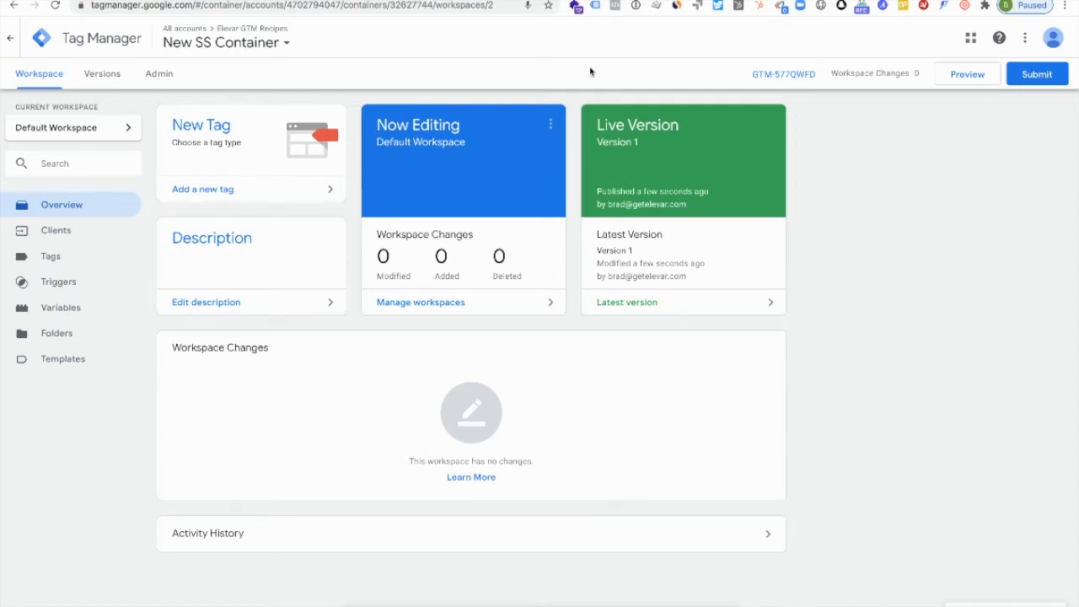
# - Switch to Google Cloud Platform and open the App Engine dashboard
pyautogui.click(522, 1)
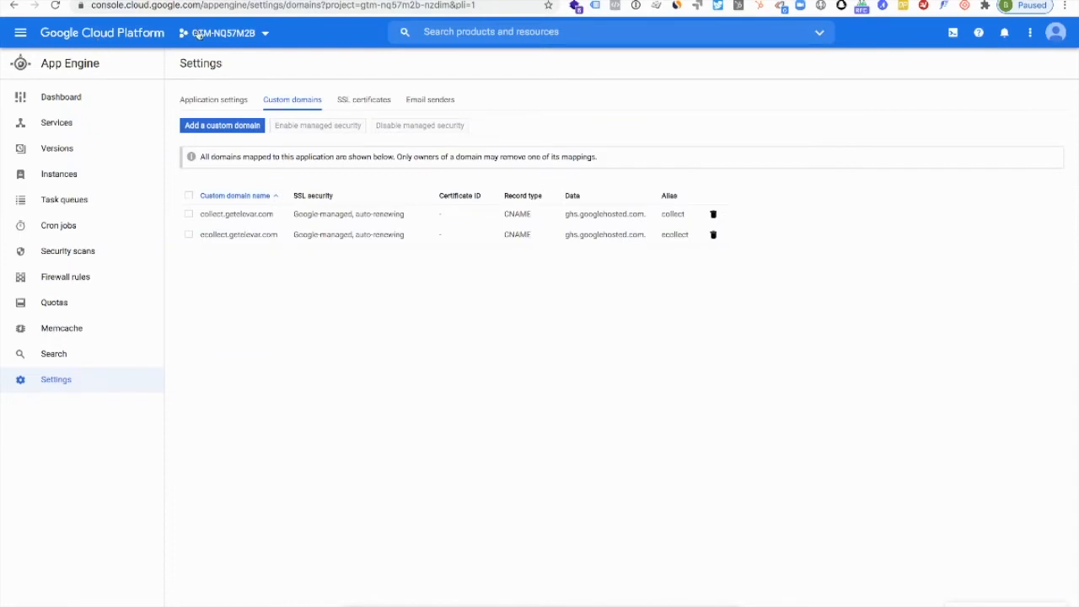
pyautogui.moveTo(200, 5); pyautogui.dragTo(75, 6)
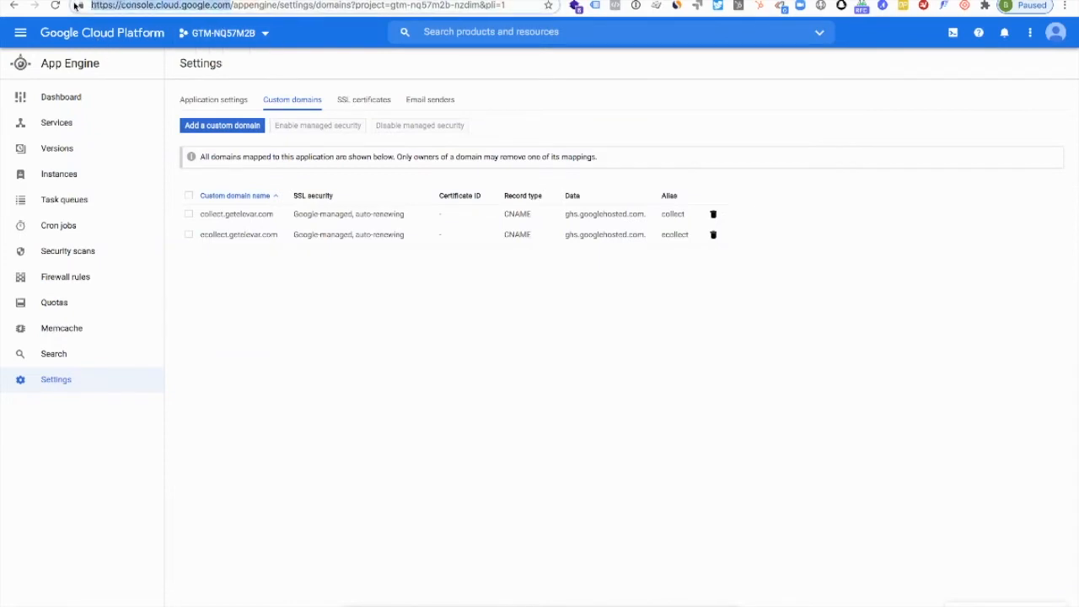
pyautogui.click(54, 5)
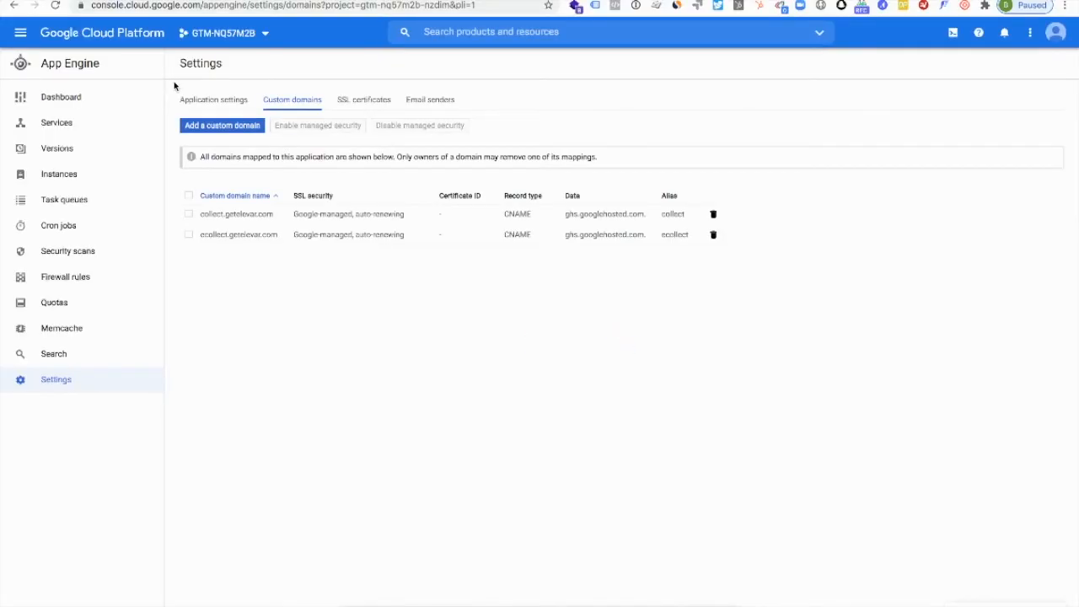
pyautogui.click(21, 33)
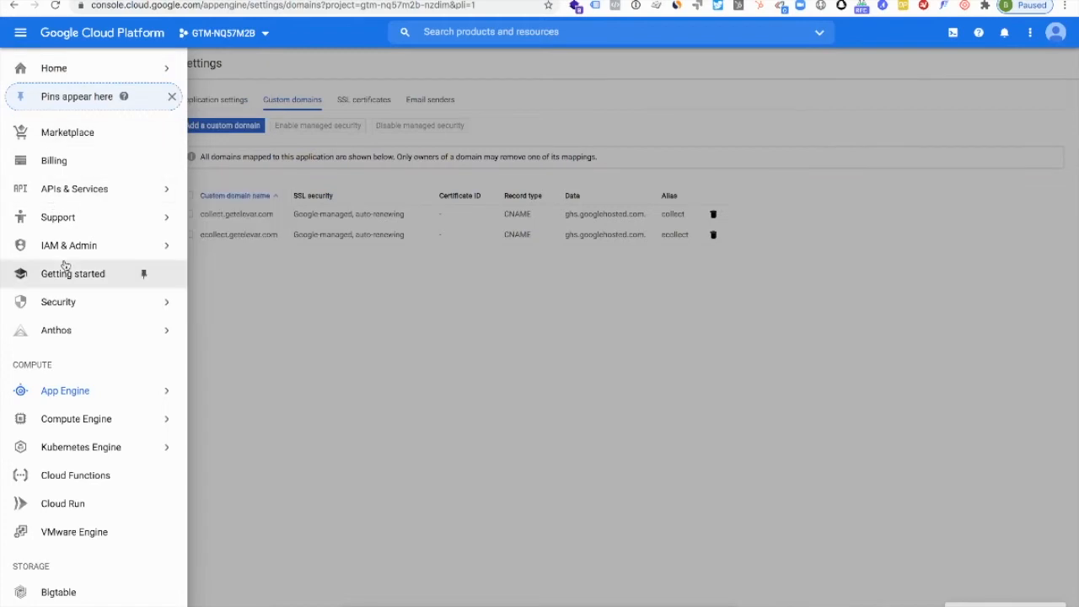
pyautogui.moveTo(52, 392)
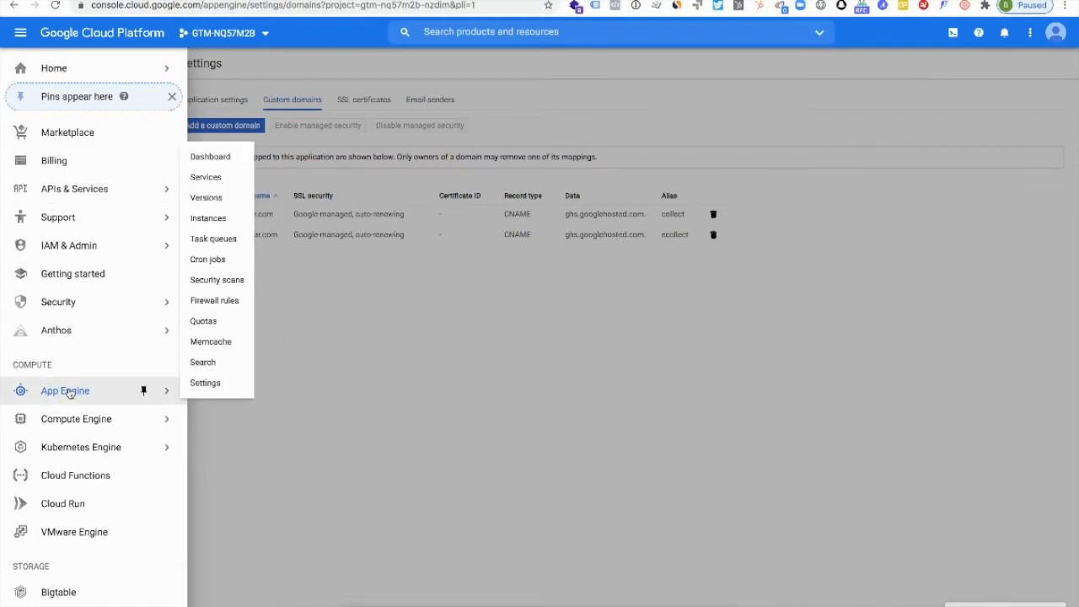
pyautogui.click(215, 159)
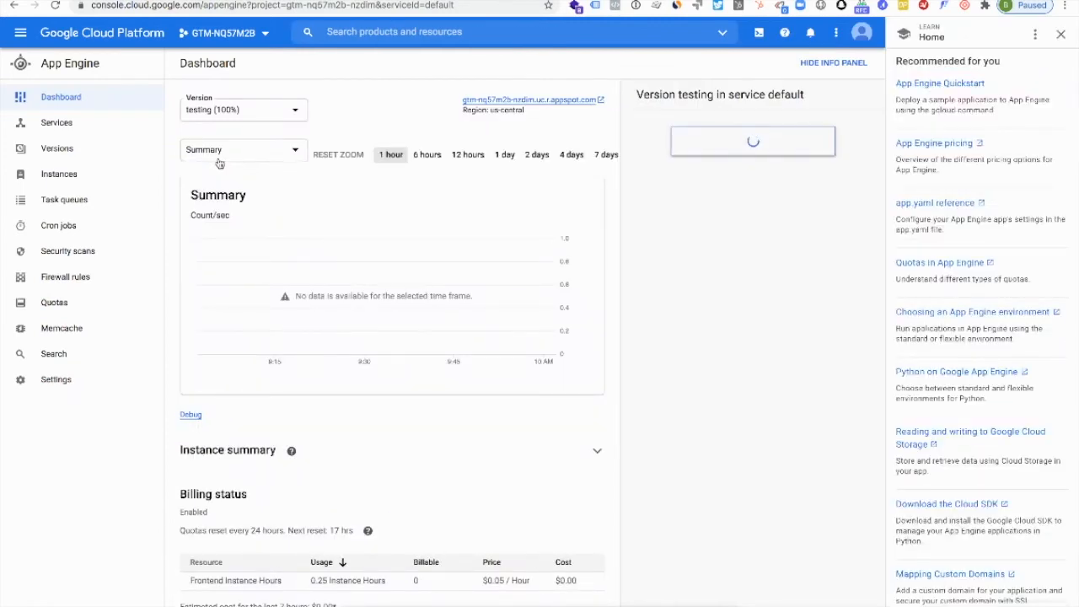
# - Select the project GTM-NQ57M2B and open its App Engine custom domain settings
pyautogui.click(247, 32)
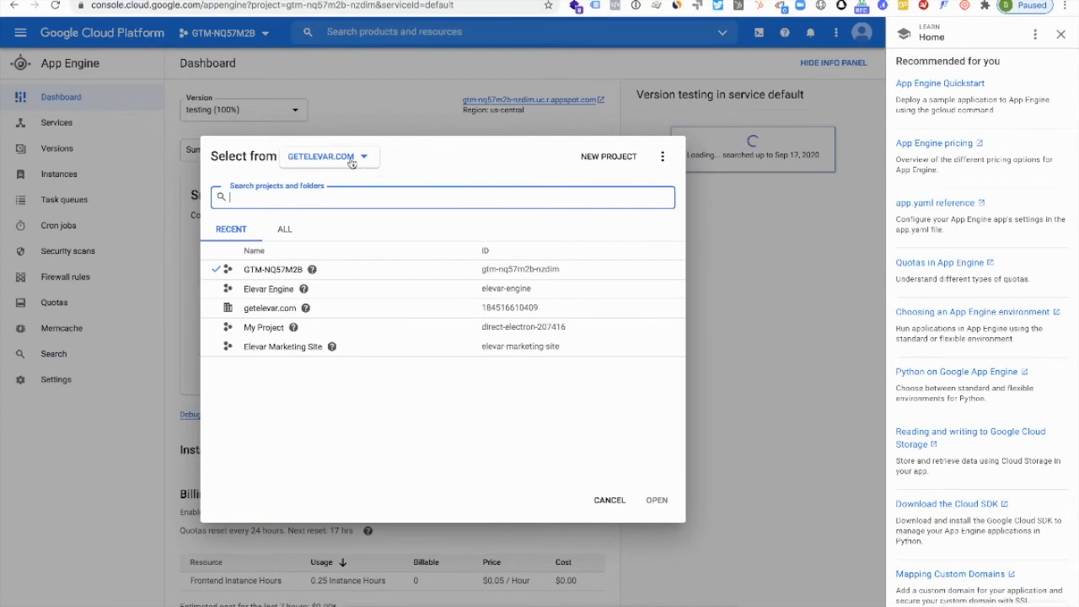
pyautogui.click(268, 270)
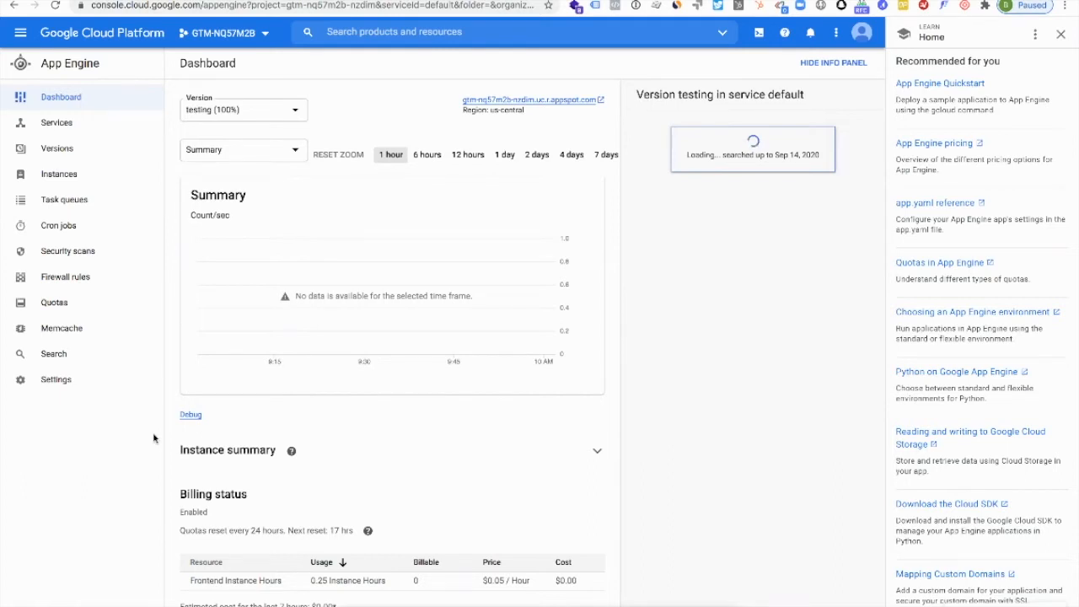
pyautogui.click(57, 381)
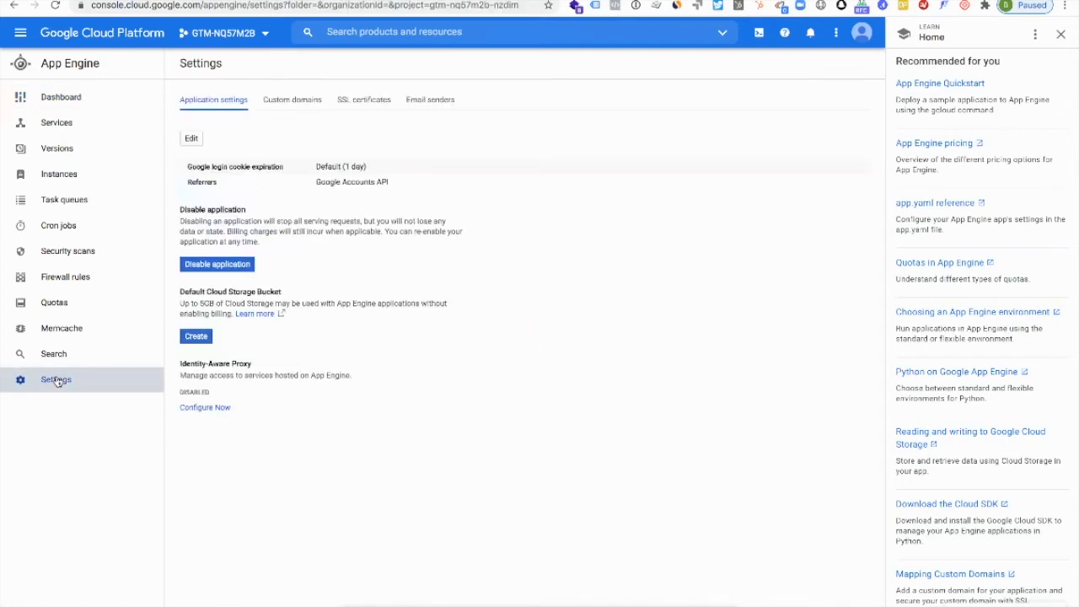
pyautogui.click(280, 103)
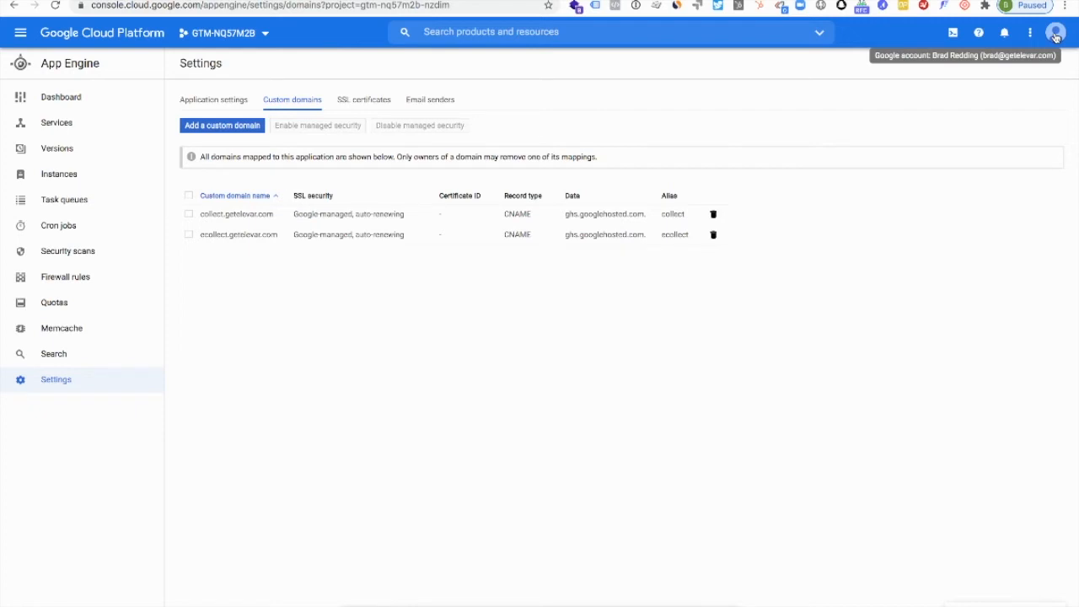
# - Check the ownership verification of the getelevar.com property in Google Search Console and return to the App Engine custom domains
pyautogui.click(809, 10)
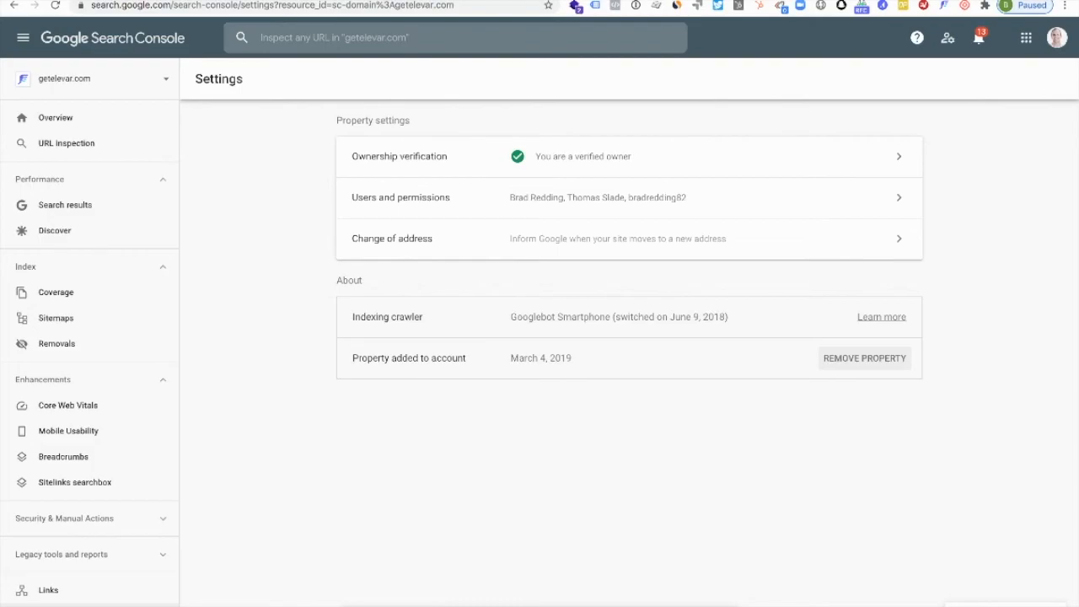
pyautogui.click(546, 1)
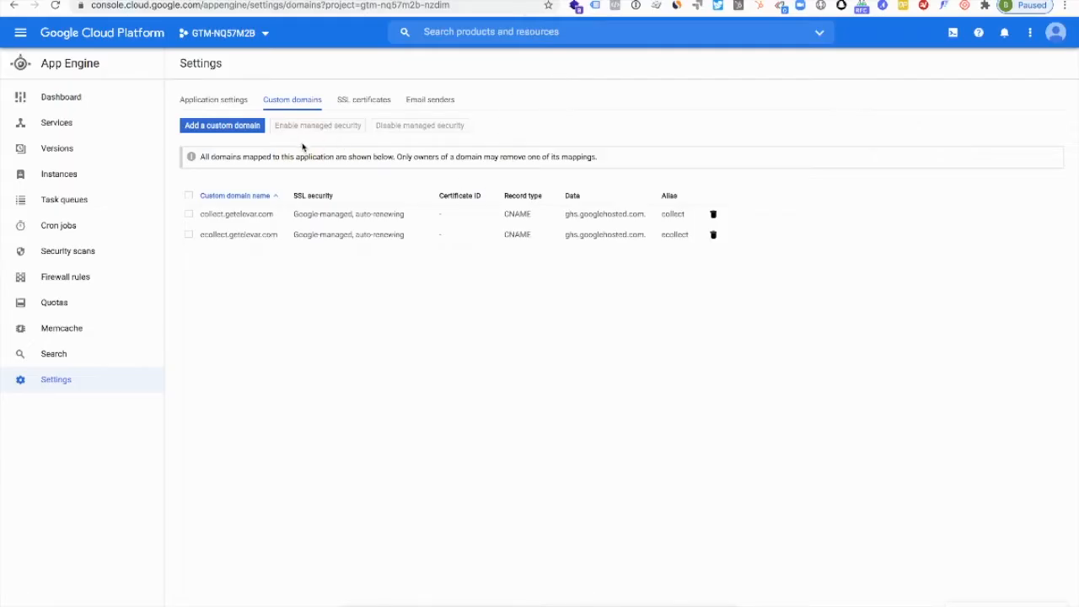
# - Start adding a custom domain to the App Engine app, choosing getelevar.com as the domain
pyautogui.click(212, 127)
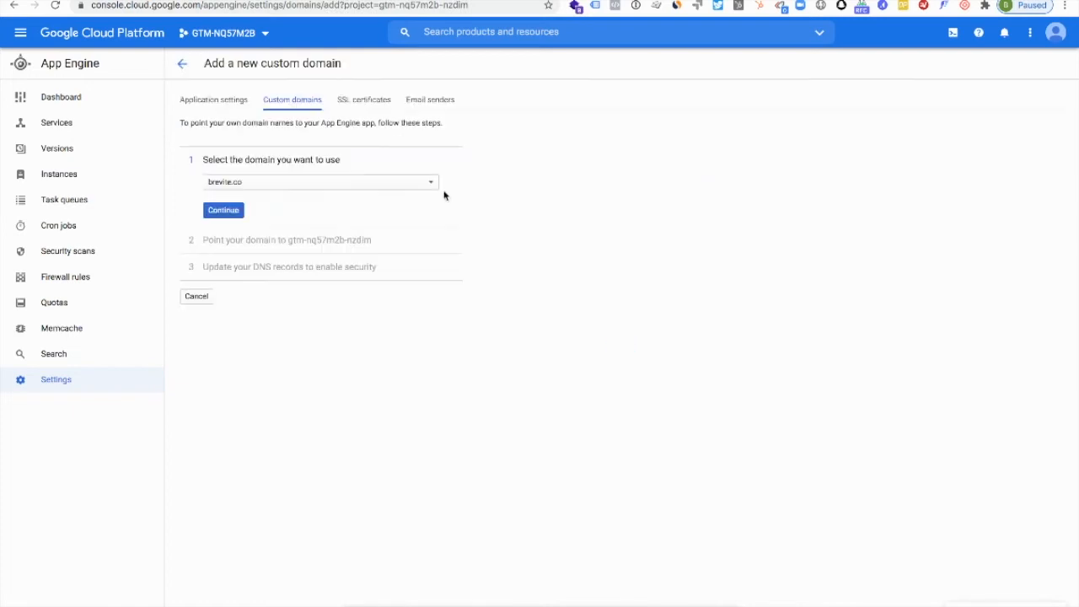
pyautogui.click(309, 182)
pyautogui.click(292, 199)
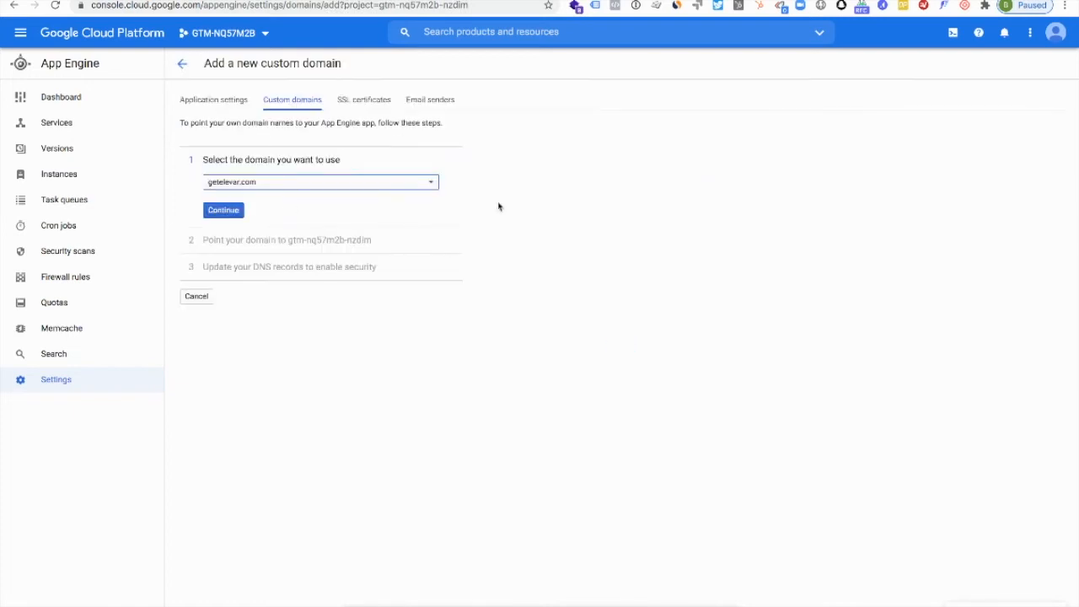
pyautogui.click(226, 212)
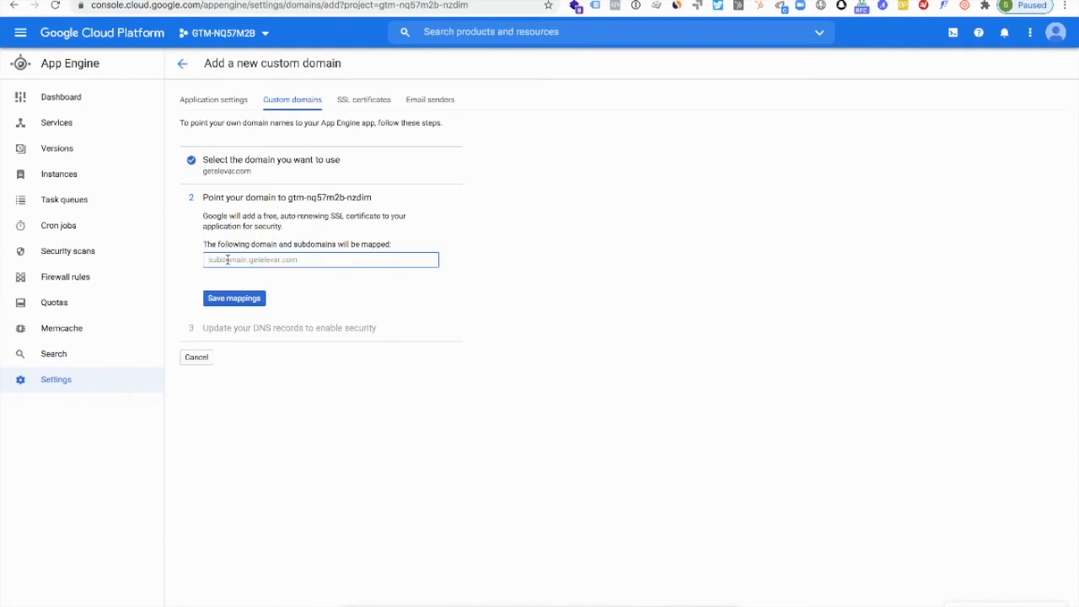
# - Try to save a mapping for sstagging without the domain suffix
pyautogui.write('sstaging')
pyautogui.click(221, 298)
# - Map the subdomain sstagging.getelevar.com to the project and proceed to its DNS records
pyautogui.doubleClick(270, 260)
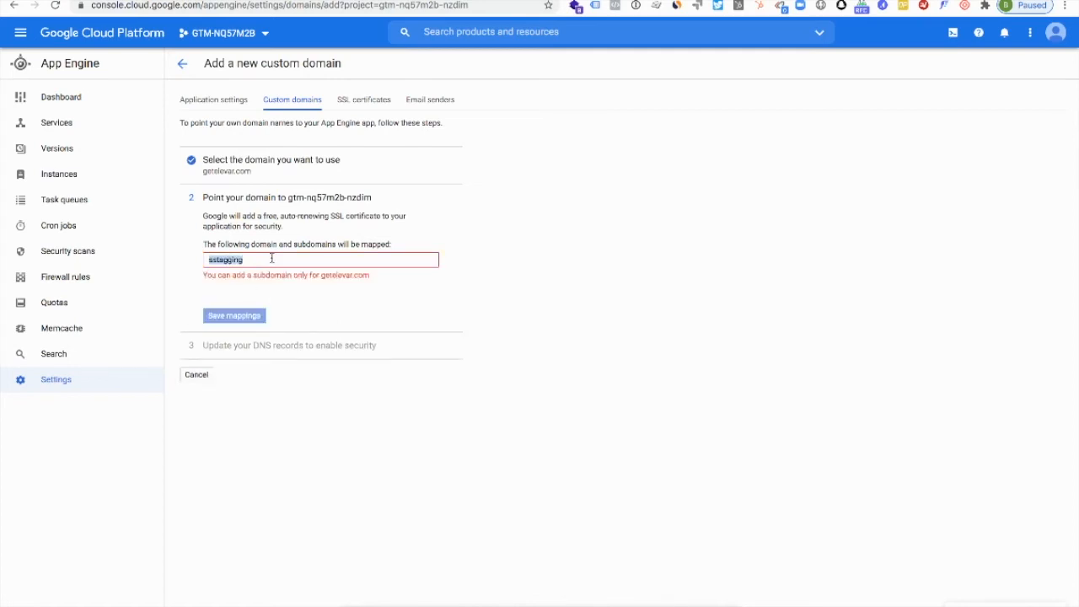
pyautogui.press('Left')
pyautogui.doubleClick(254, 263)
pyautogui.press('BackSpace')
pyautogui.write('sstagging.getelevar.com')
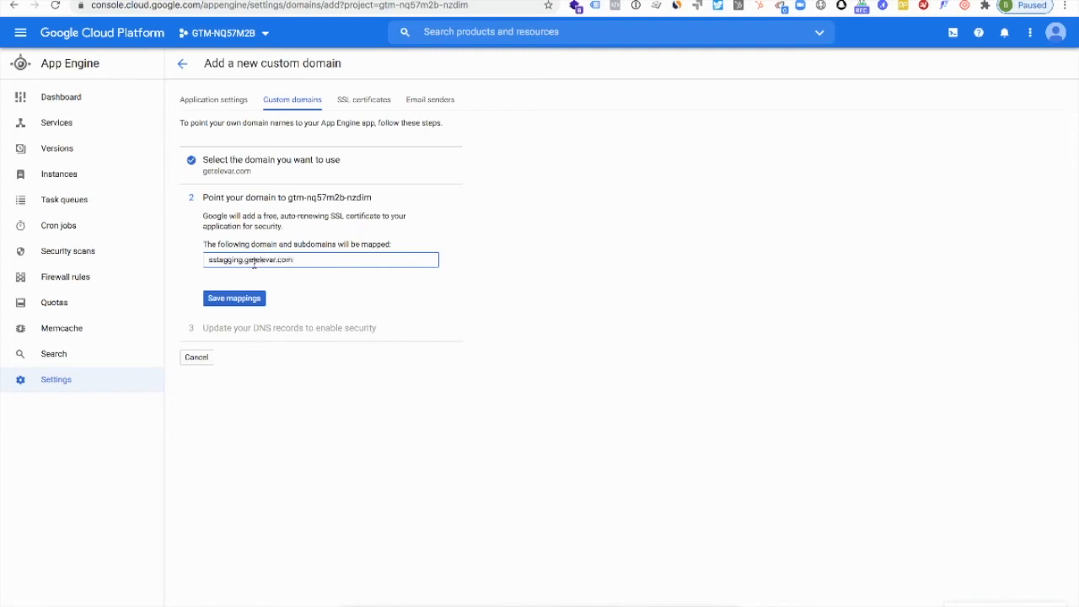
pyautogui.click(235, 318)
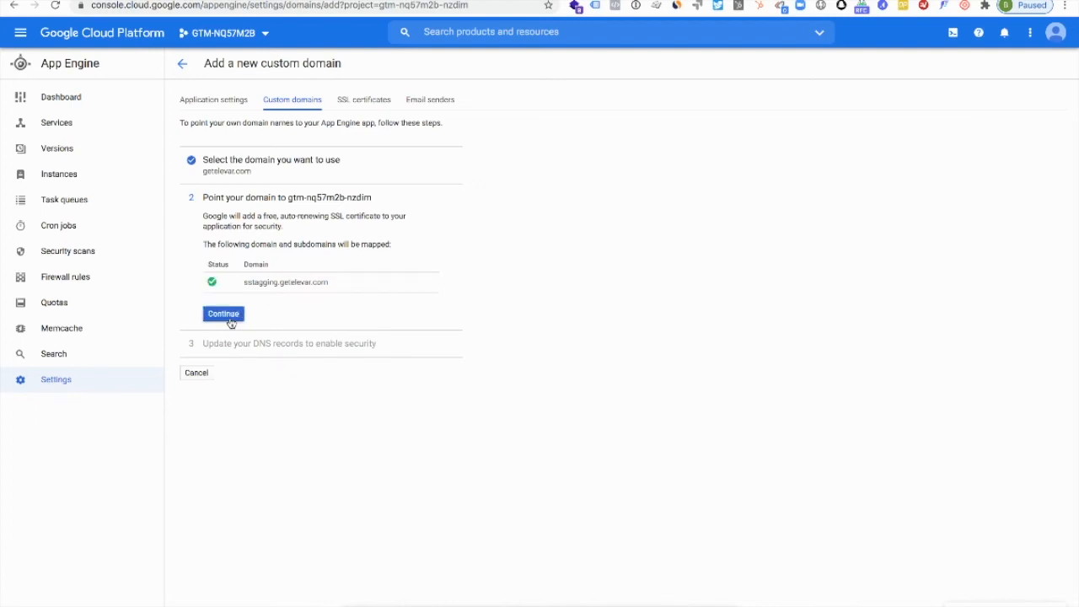
pyautogui.click(223, 315)
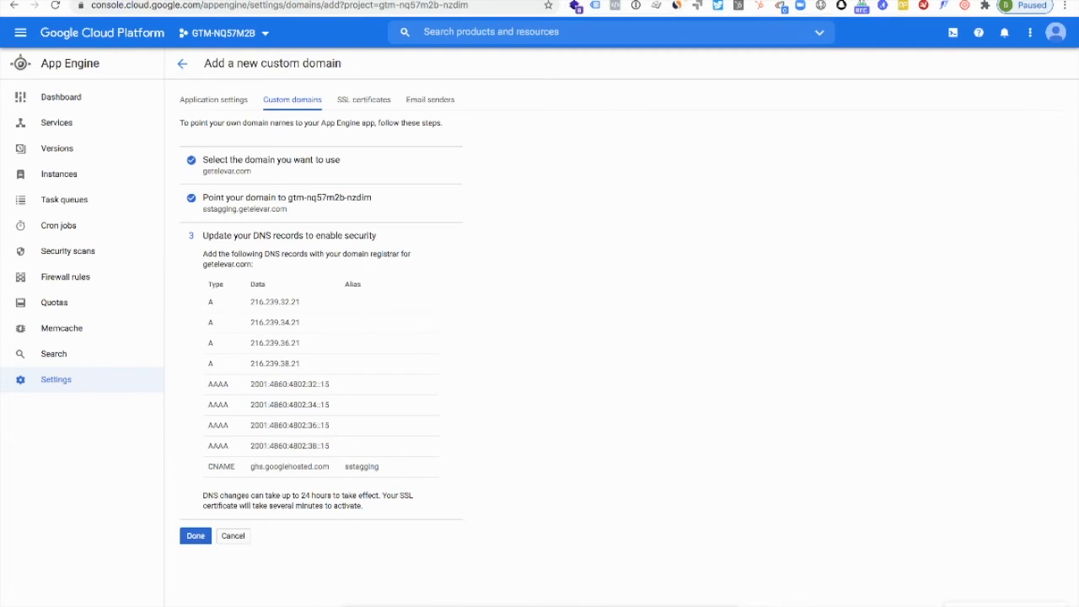
# - Examine the ecollect A and AAAA records for getelevar.com in Cloudflare and return to the App Engine DNS record list
pyautogui.click(682, 1)
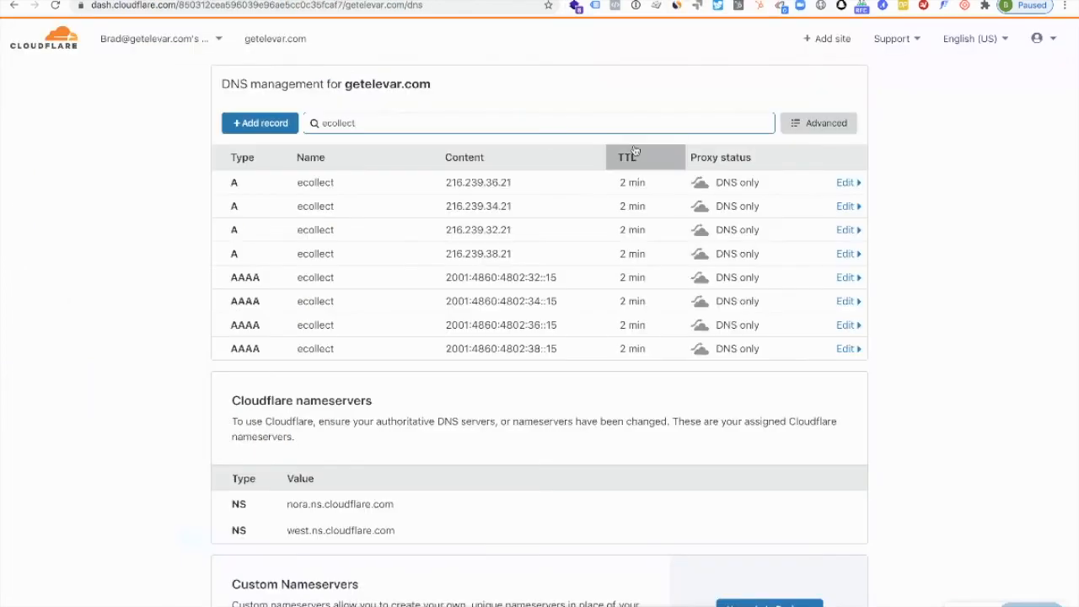
pyautogui.scroll(1, 561, 366)
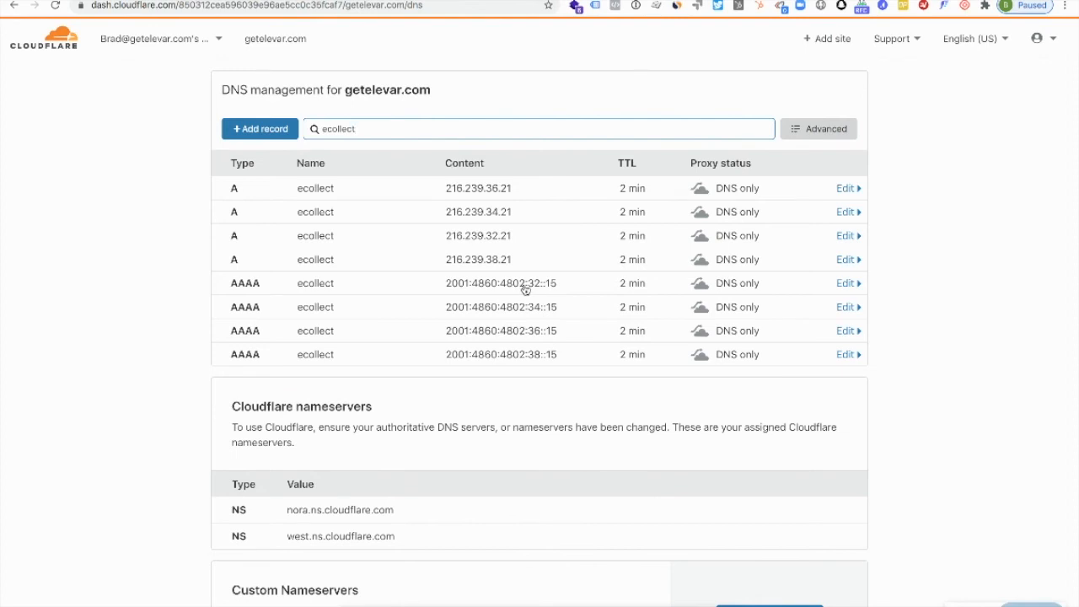
pyautogui.click(473, 0)
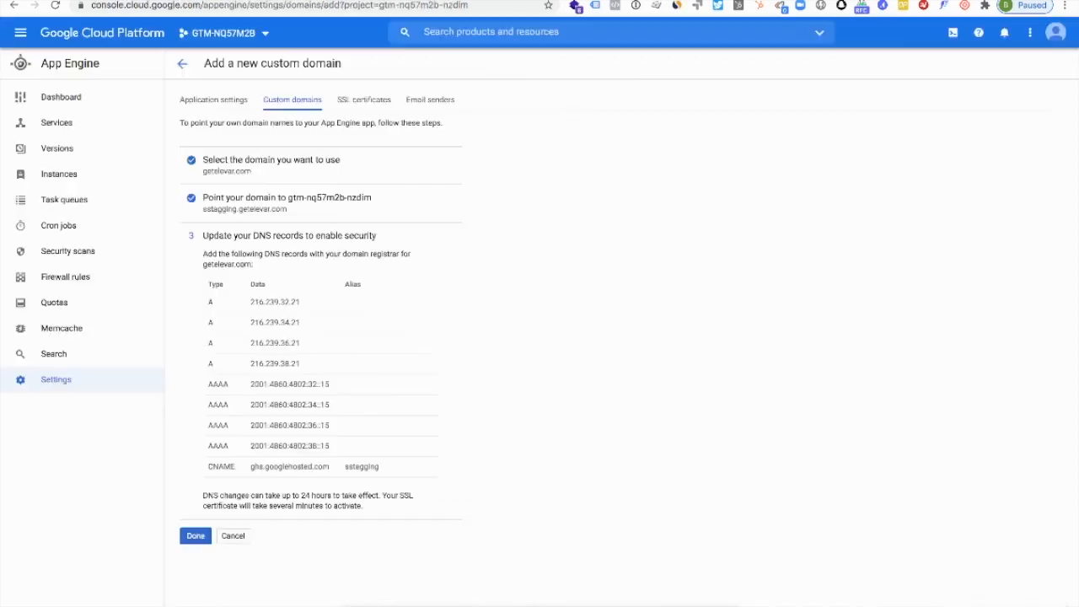
# - Switch to Tag Manager, open the installation details of New SS Container and select the tagging server's default URL
pyautogui.click(253, 38)
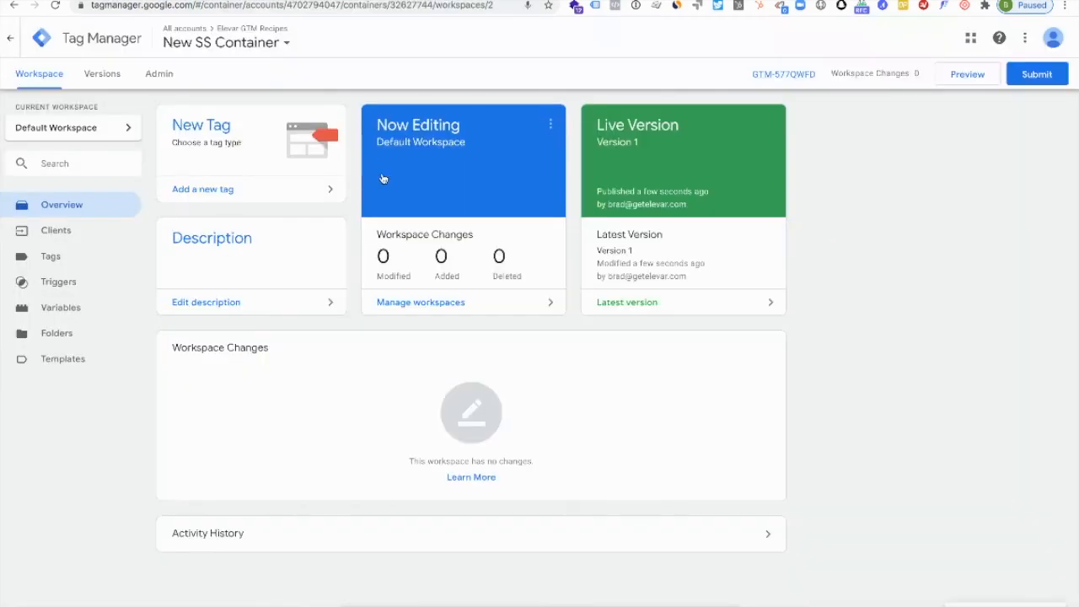
pyautogui.click(159, 74)
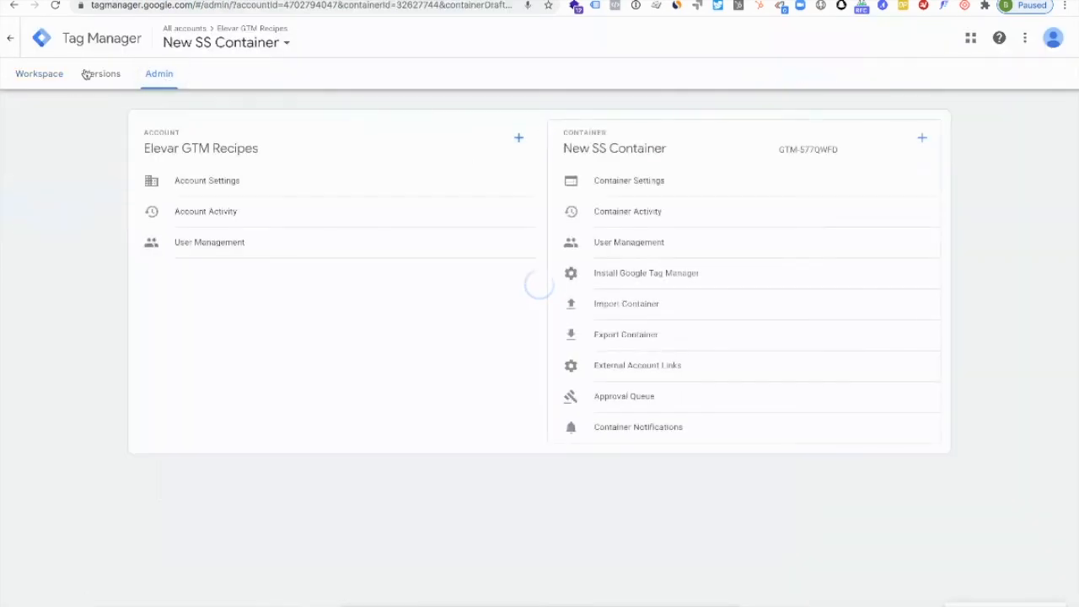
pyautogui.click(39, 74)
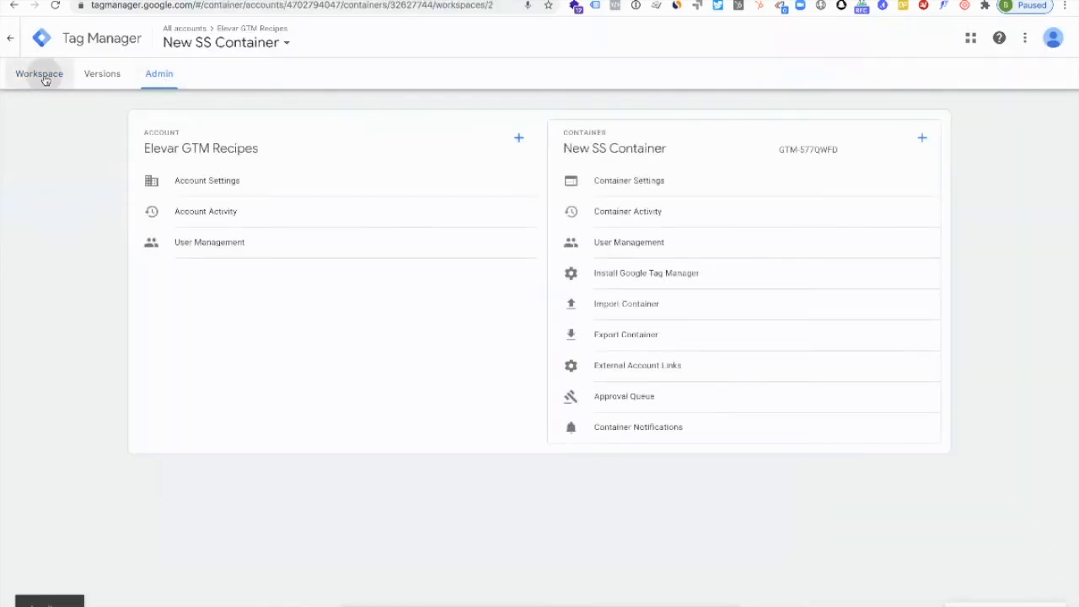
pyautogui.click(786, 76)
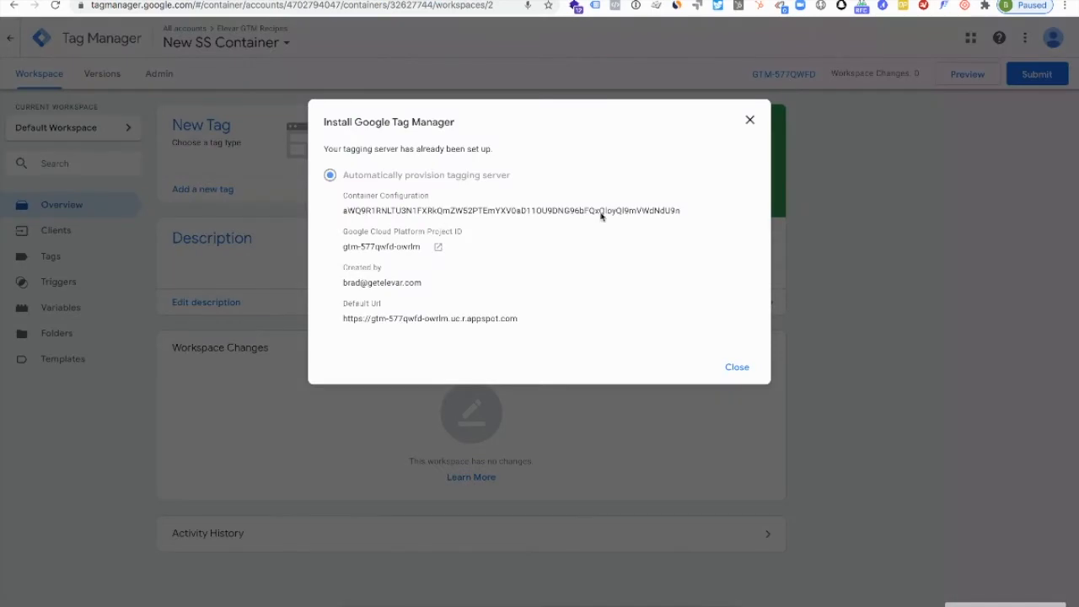
pyautogui.tripleClick(441, 321)
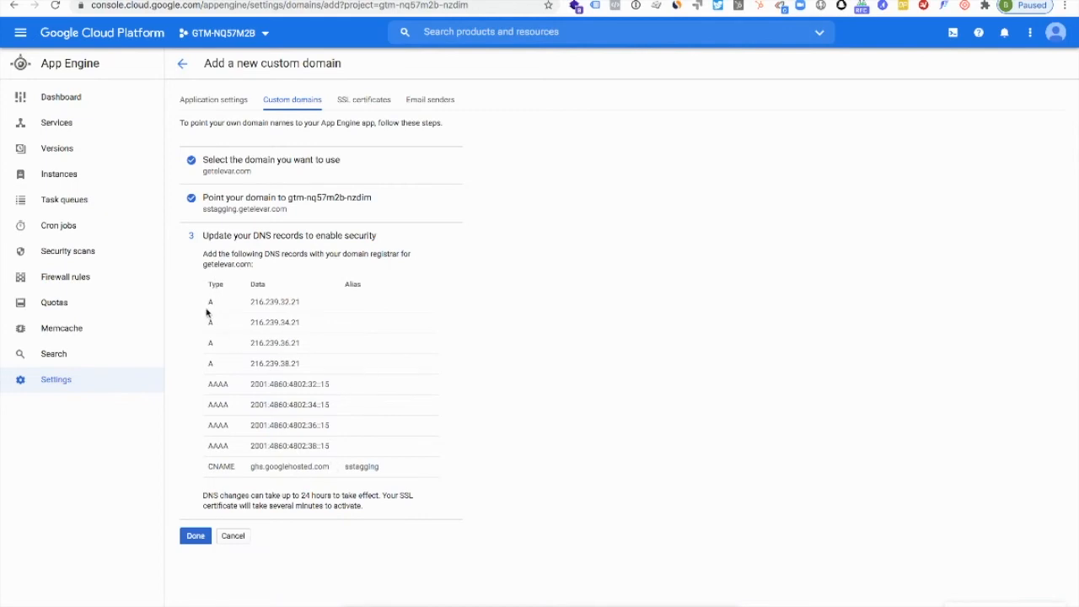
# - Compare the required DNS records with the ecollect records in Cloudflare and finish adding the sstagging.getelevar.com custom domain in App Engine
pyautogui.moveTo(206, 312); pyautogui.dragTo(272, 455)
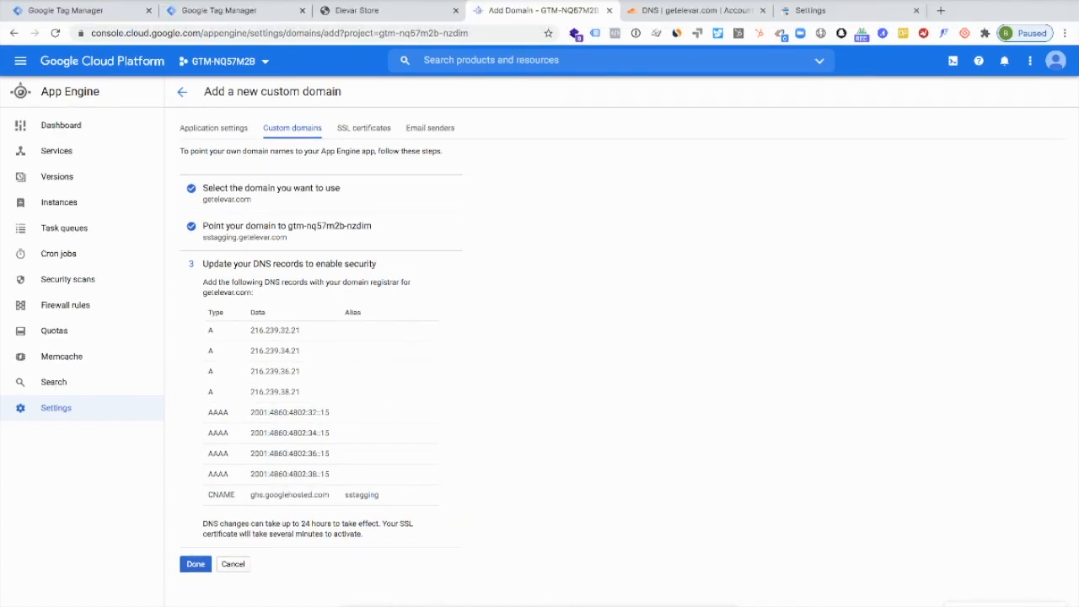
pyautogui.click(684, 10)
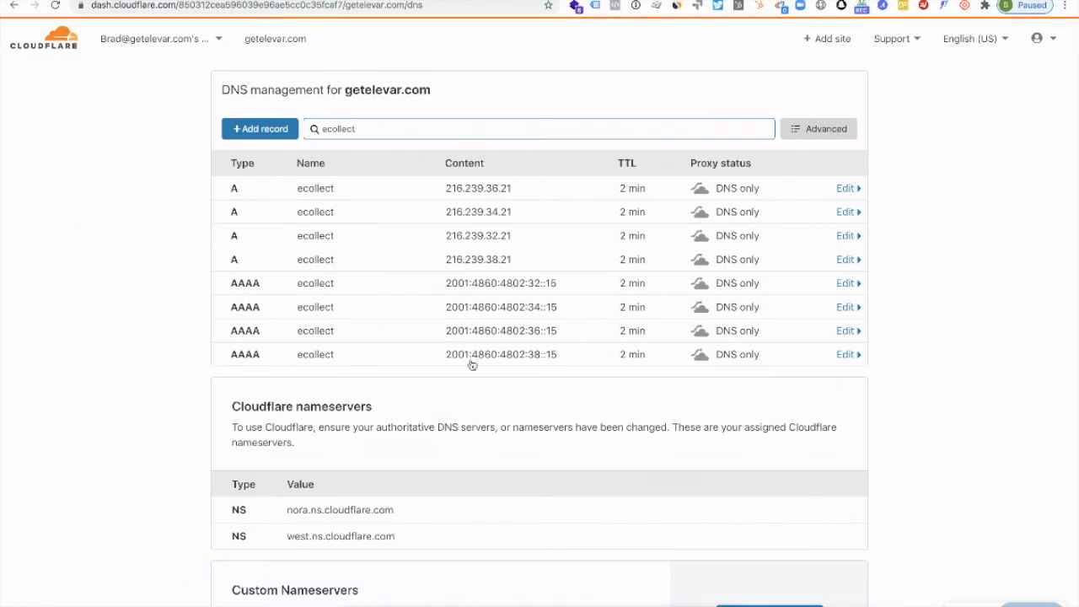
pyautogui.click(560, 1)
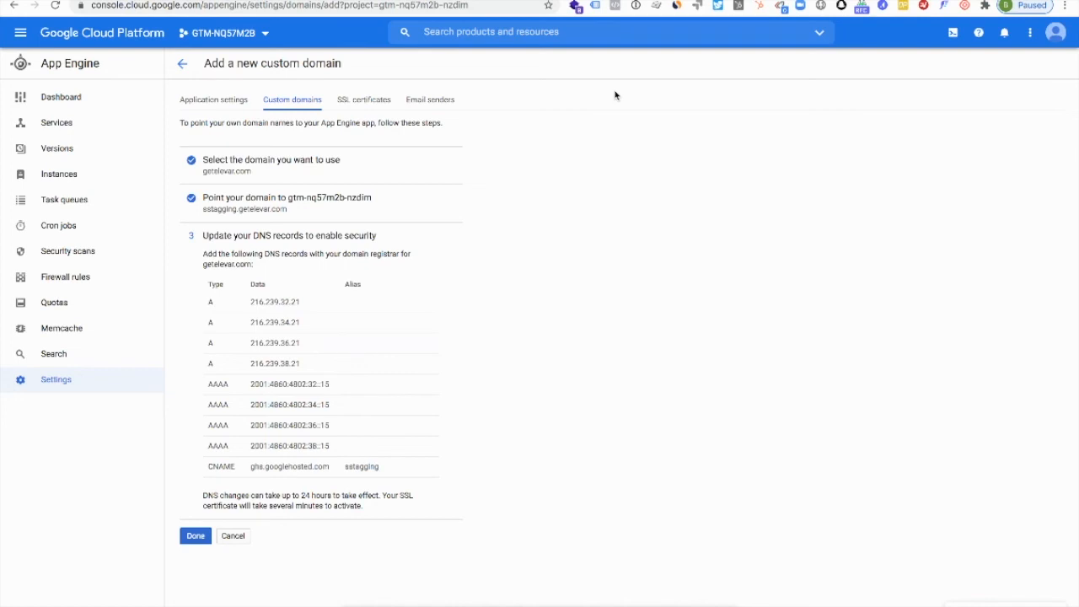
pyautogui.click(196, 536)
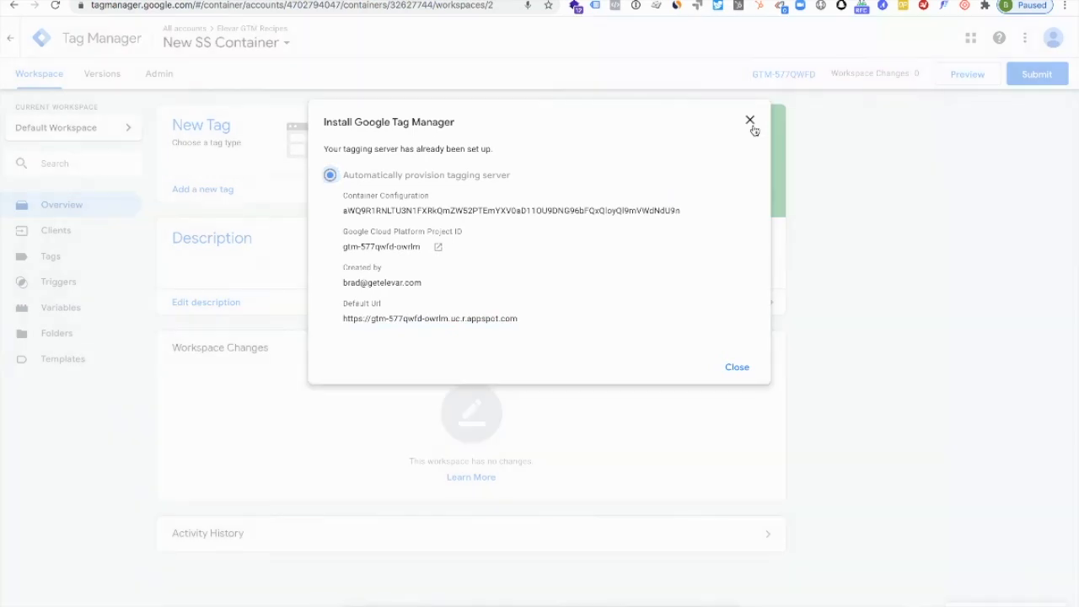
# - Switch to Tag Manager, close the installation details and review the target platforms for a new container, including Server, without creating one
pyautogui.click(750, 120)
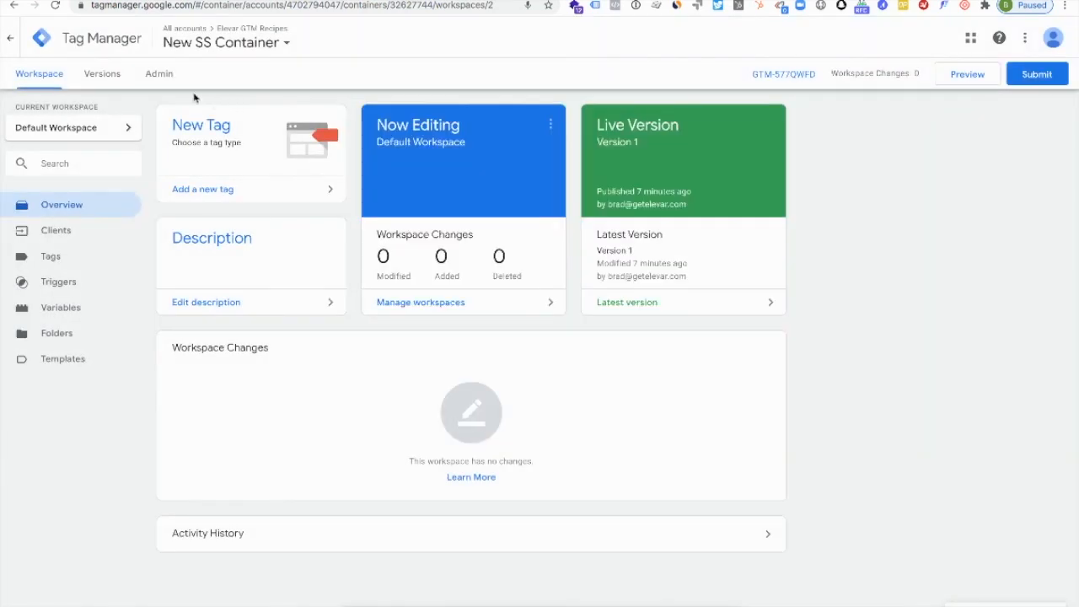
pyautogui.click(159, 74)
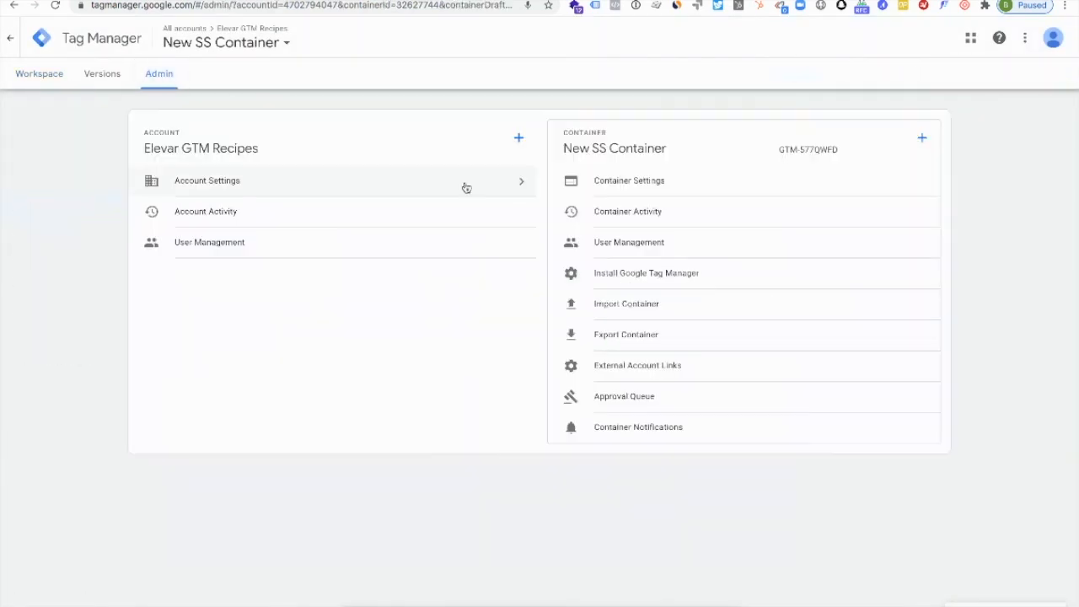
pyautogui.click(925, 138)
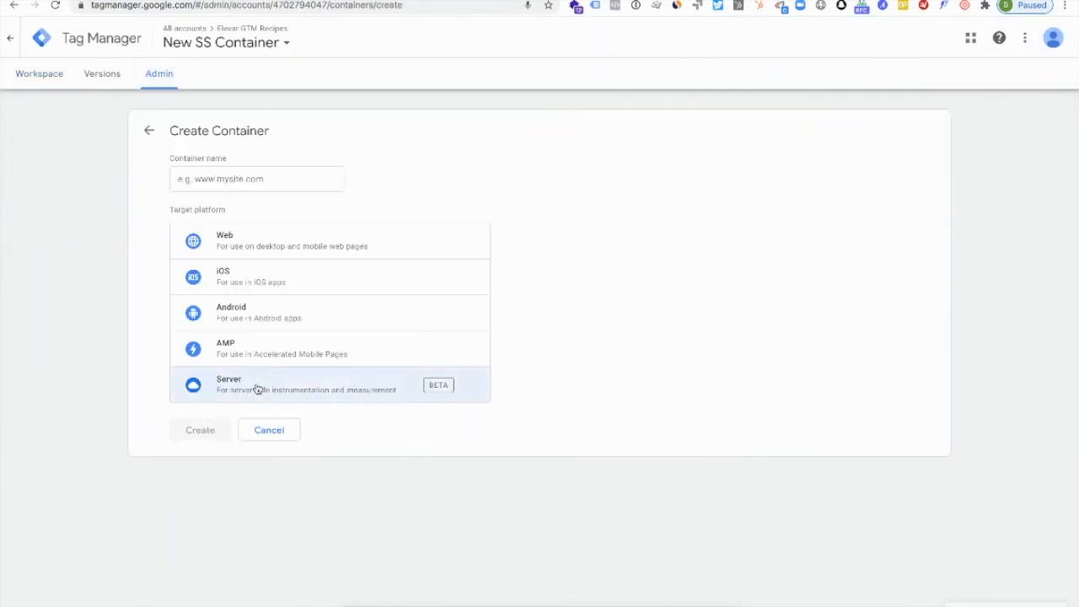
pyautogui.click(265, 431)
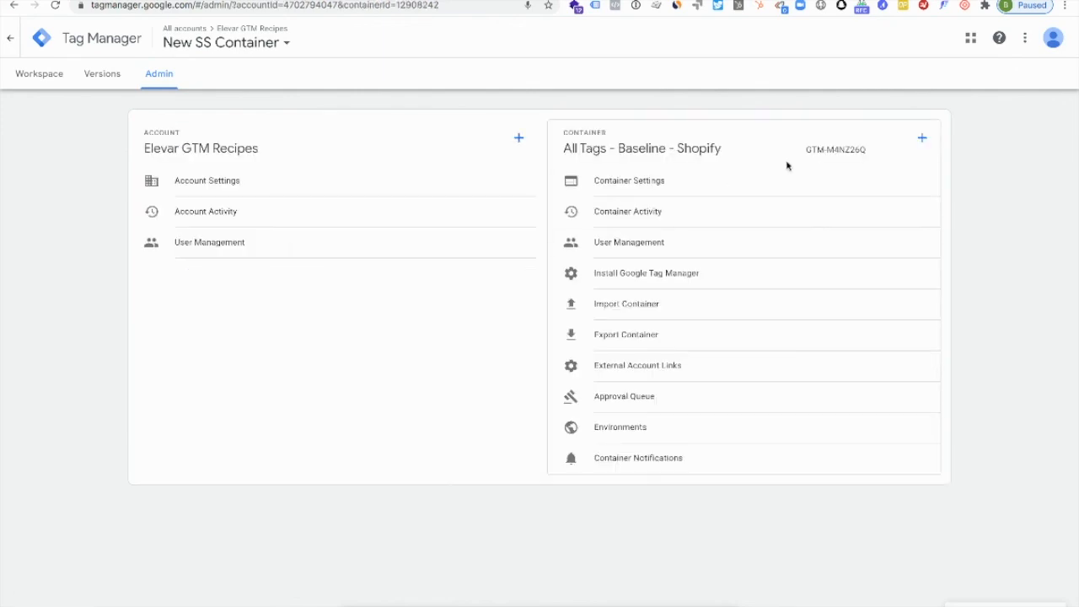
# - View the installation code of the All Tags - Baseline - Shopify container and close it
pyautogui.click(45, 81)
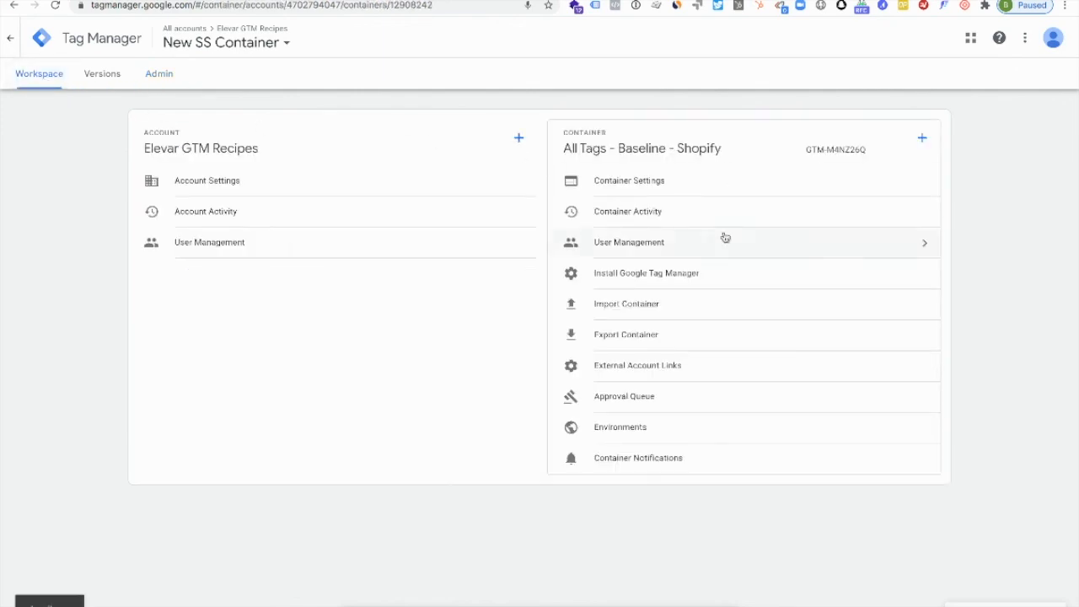
pyautogui.click(780, 74)
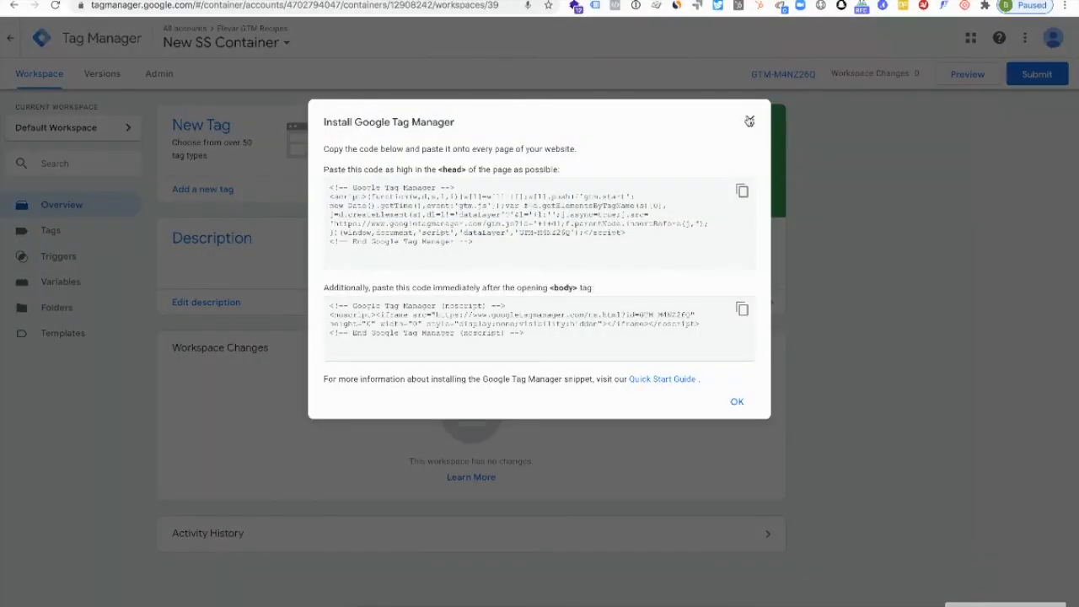
pyautogui.click(750, 122)
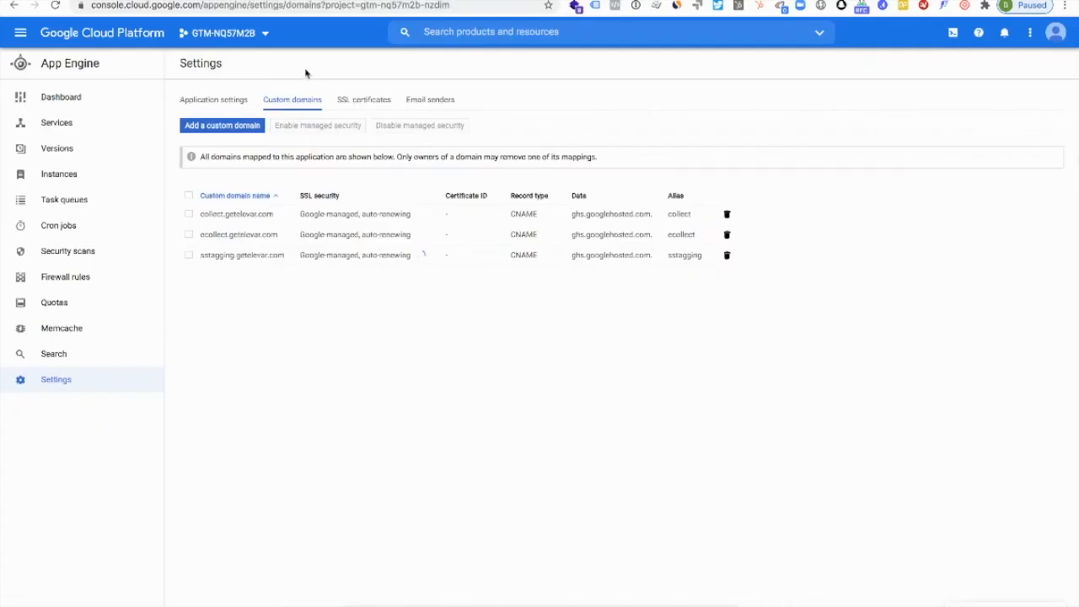
# - Review the project list and App Engine sections in Google Cloud Platform and return to the getelevar.com DNS records in Cloudflare
pyautogui.click(224, 33)
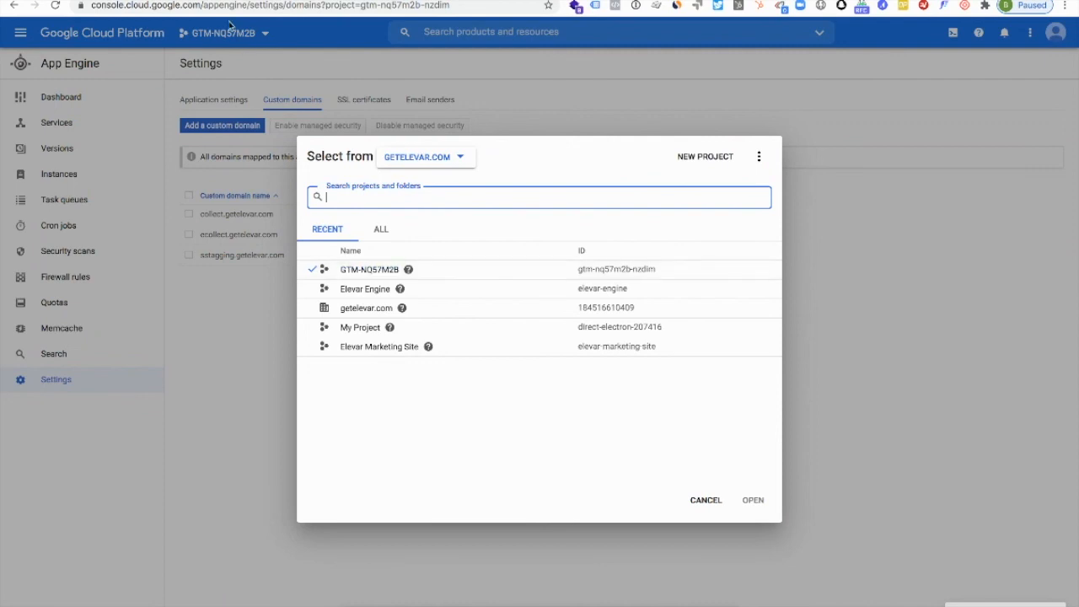
pyautogui.click(427, 107)
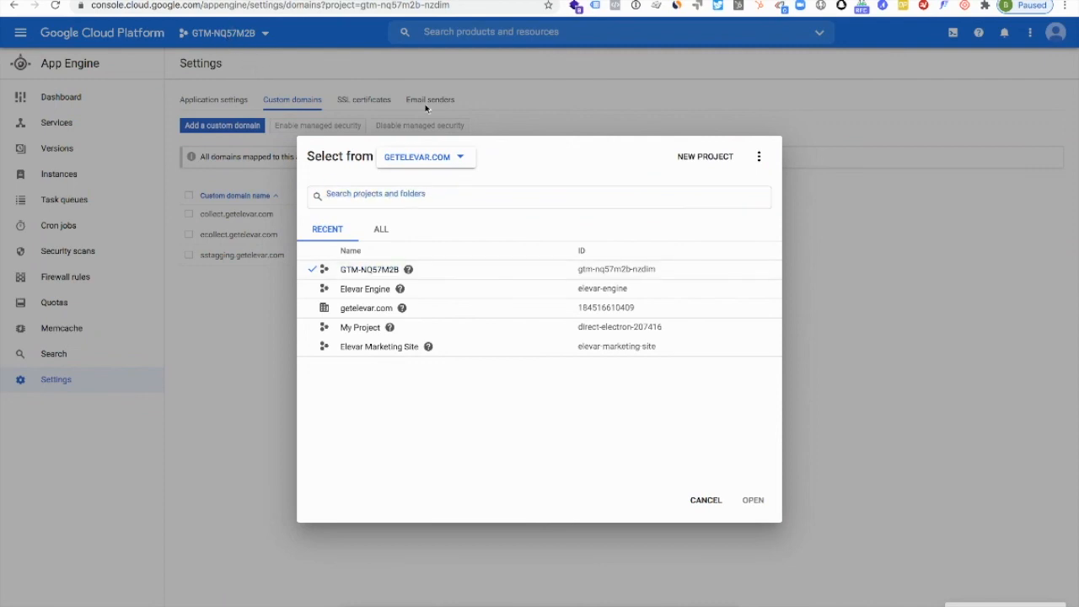
pyautogui.click(21, 32)
pyautogui.moveTo(57, 441)
pyautogui.moveTo(59, 394)
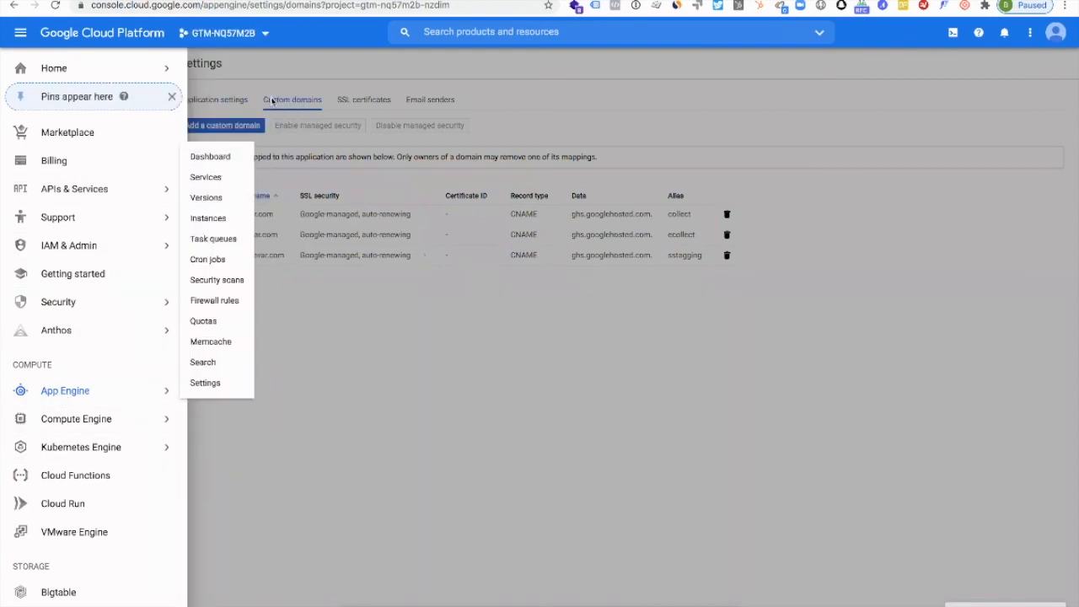
pyautogui.click(299, 71)
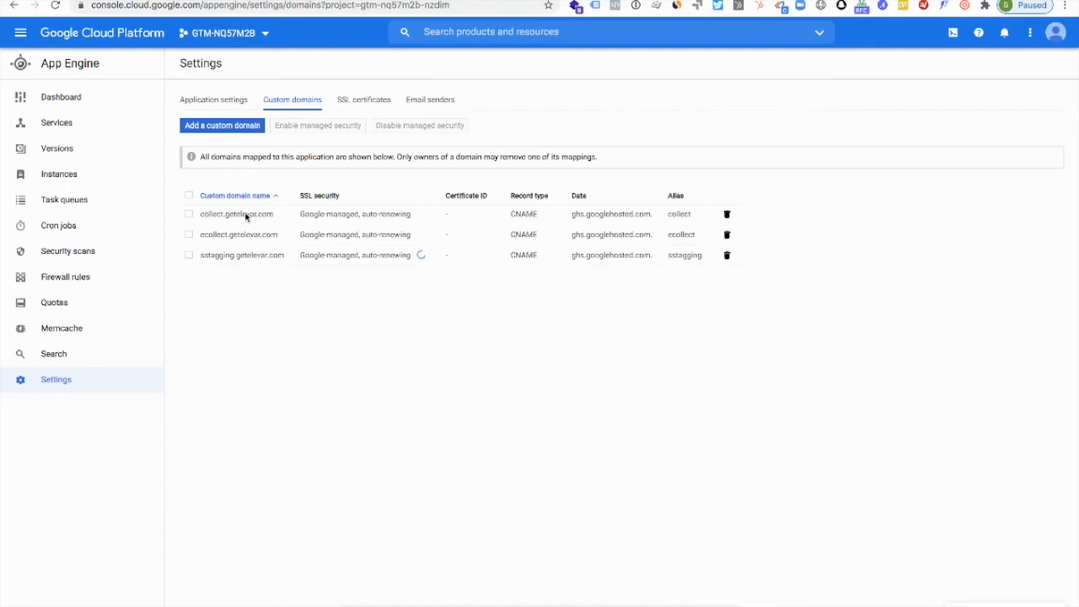
pyautogui.click(675, 1)
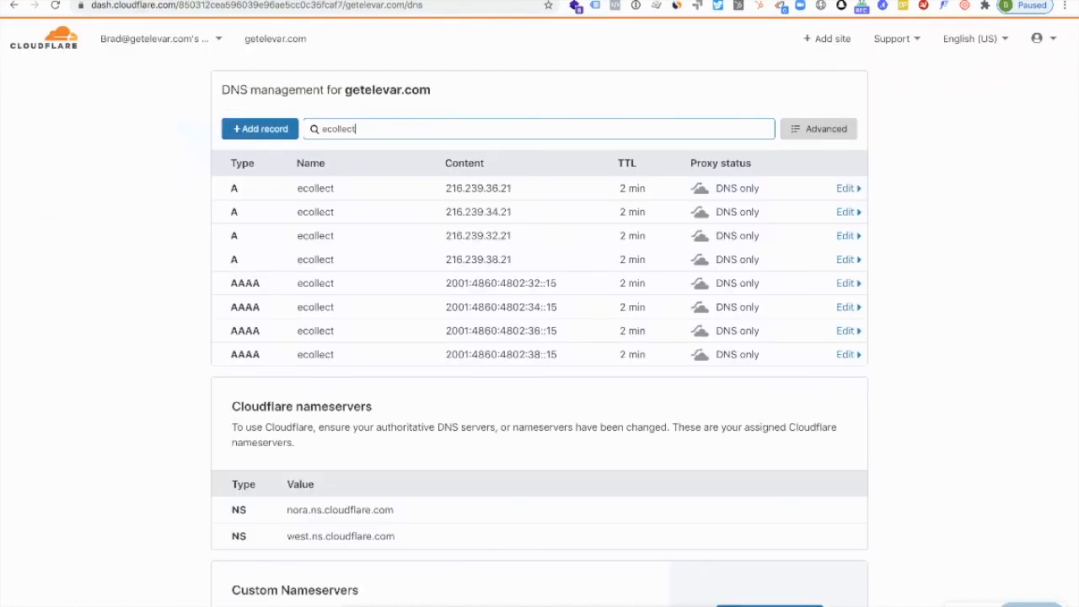